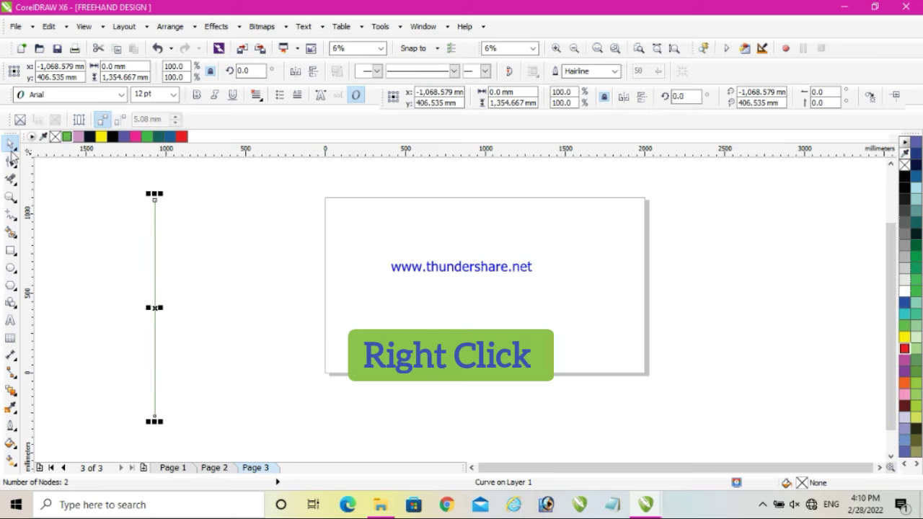
- Draw a straight freehand line about 152 mm long along the upper part of the green vertical guide line
click(11, 217)
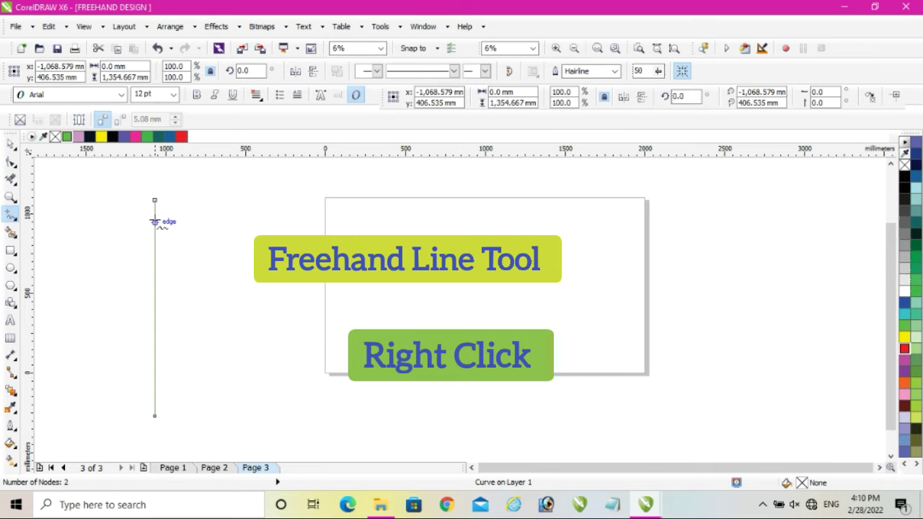
click(155, 219)
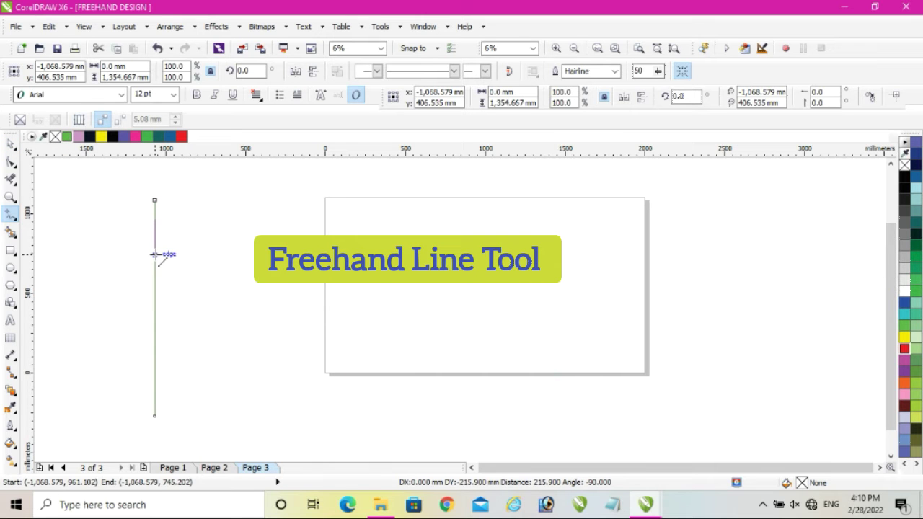
click(155, 243)
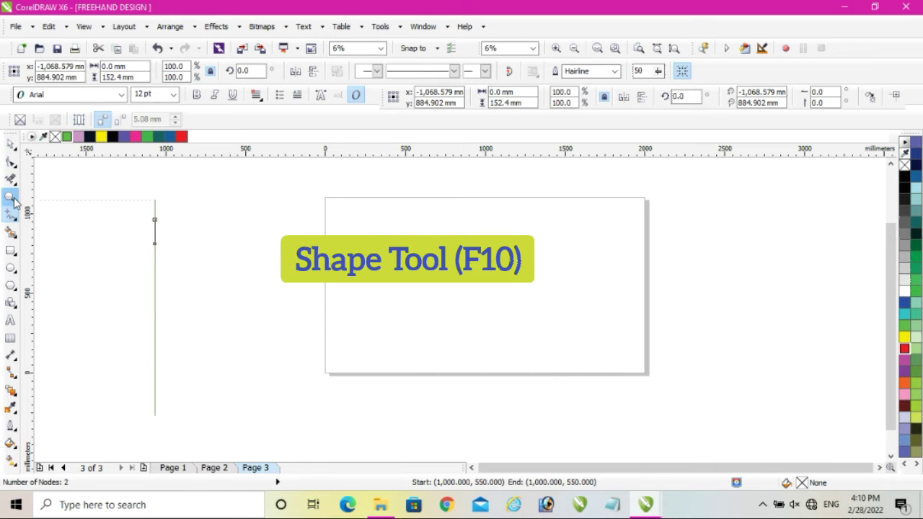
- Convert the short black line to a curve and bow it left of the green line, about 40 mm wide
click(11, 162)
scroll(143, 235, up, 5)
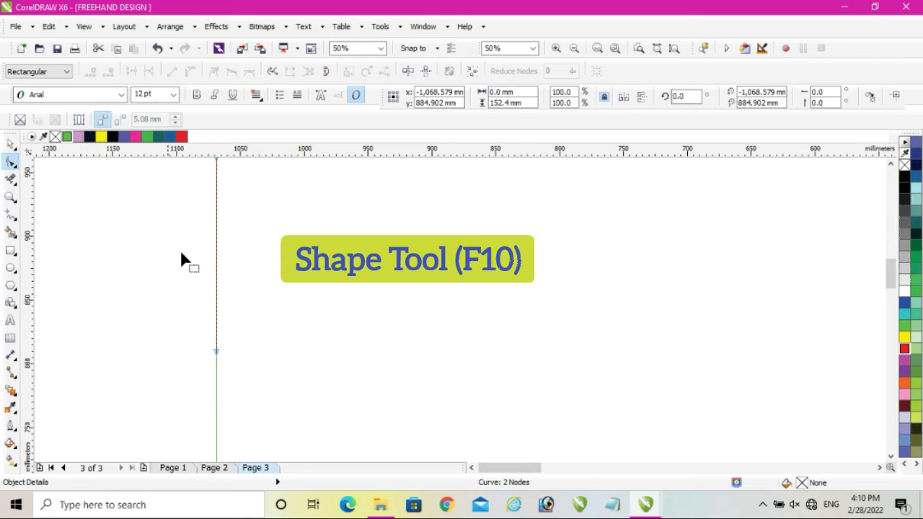
right_click(215, 298)
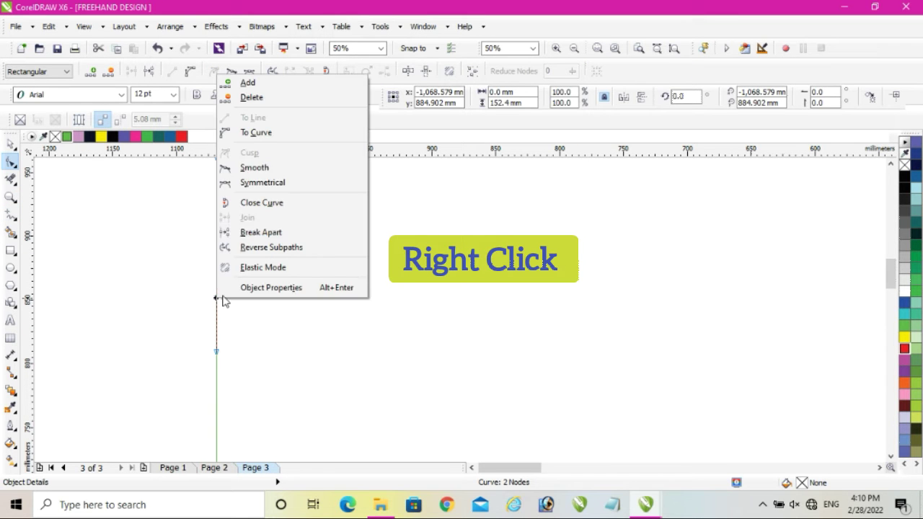
click(242, 137)
drag(218, 298, 124, 291)
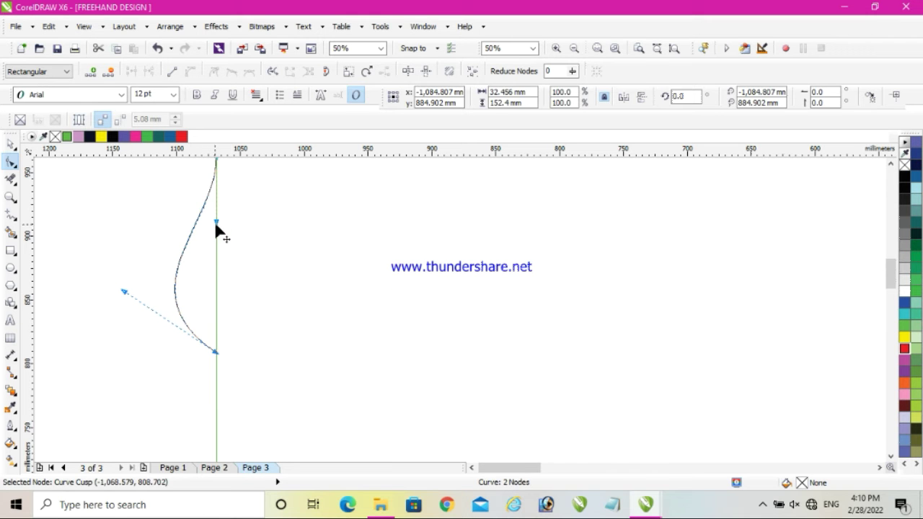
drag(215, 222, 161, 258)
- Duplicate the bowed curve, place the copy to the right of the green line and rotate it to 330 degrees
scroll(189, 234, down, 2)
scroll(165, 245, up, 1)
scroll(172, 260, down, 1)
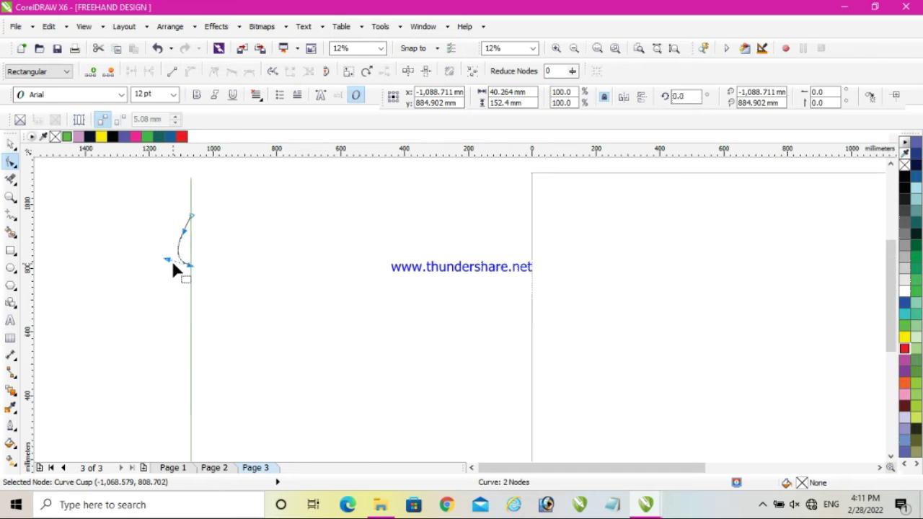
scroll(155, 266, up, 1)
click(11, 143)
scroll(189, 239, down, 1)
drag(197, 231, 123, 252)
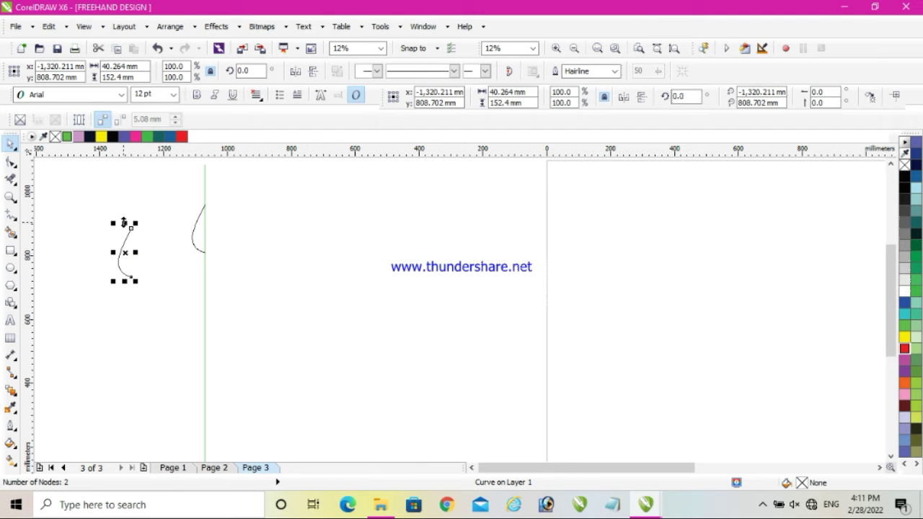
mouse_move(126, 254)
mouse_down()
mouse_move(231, 267)
mouse_move(222, 244)
mouse_move(247, 223)
mouse_move(256, 228)
mouse_move(238, 227)
mouse_up()
click(217, 243)
scroll(230, 235, up, 2)
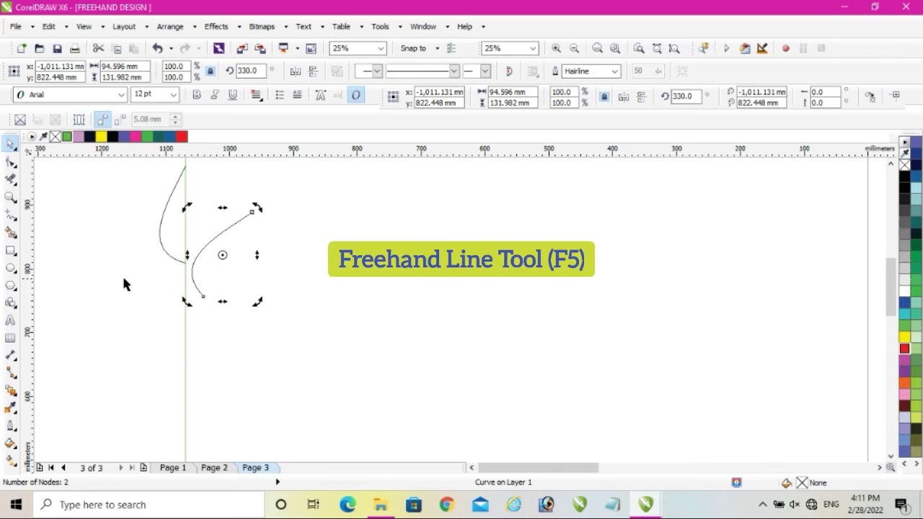
- Close the rotated curve with two straight freehand segments running from its lower end through an outer corner to its upper end
click(10, 215)
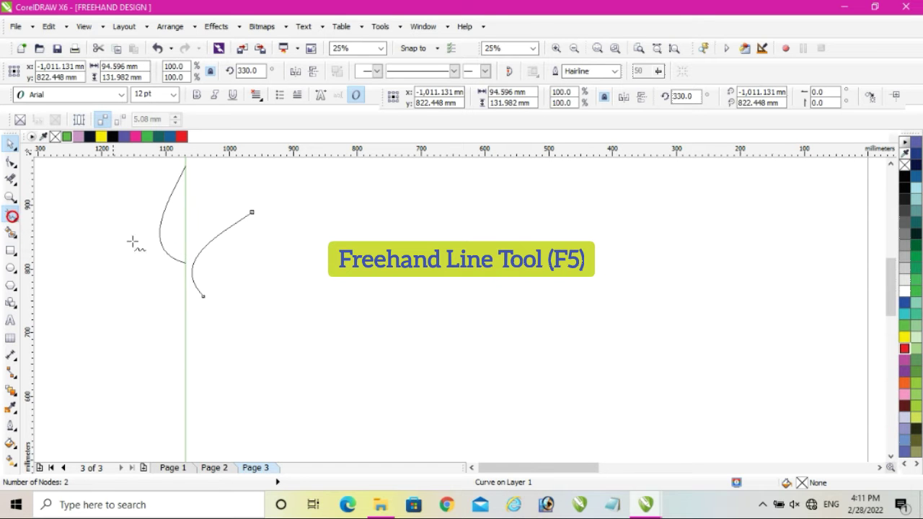
click(204, 297)
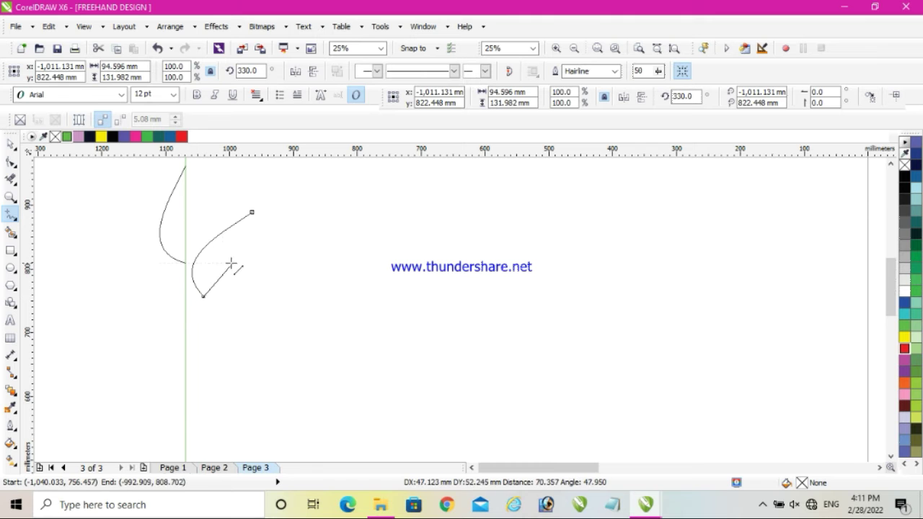
click(235, 273)
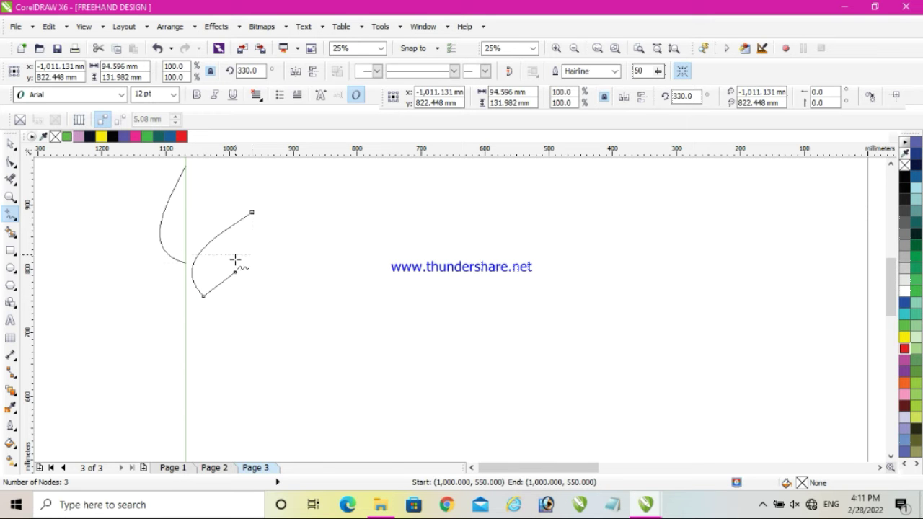
click(237, 273)
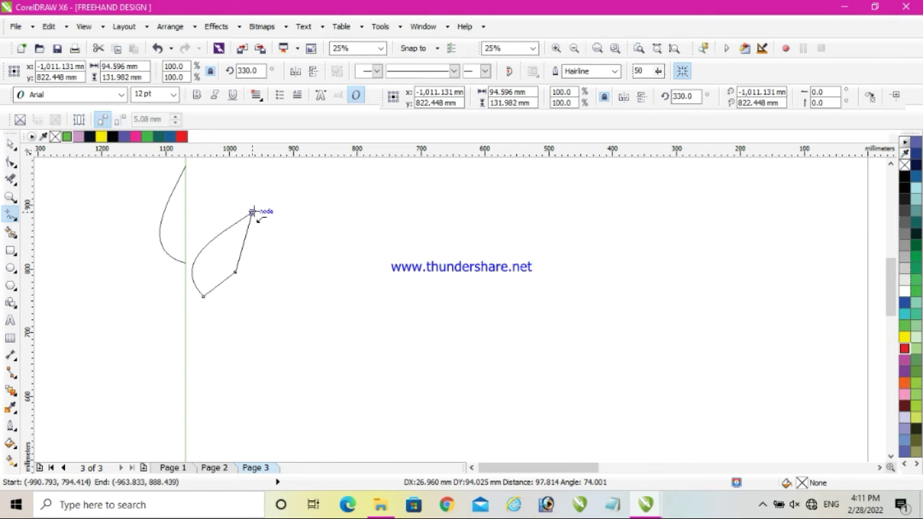
click(253, 212)
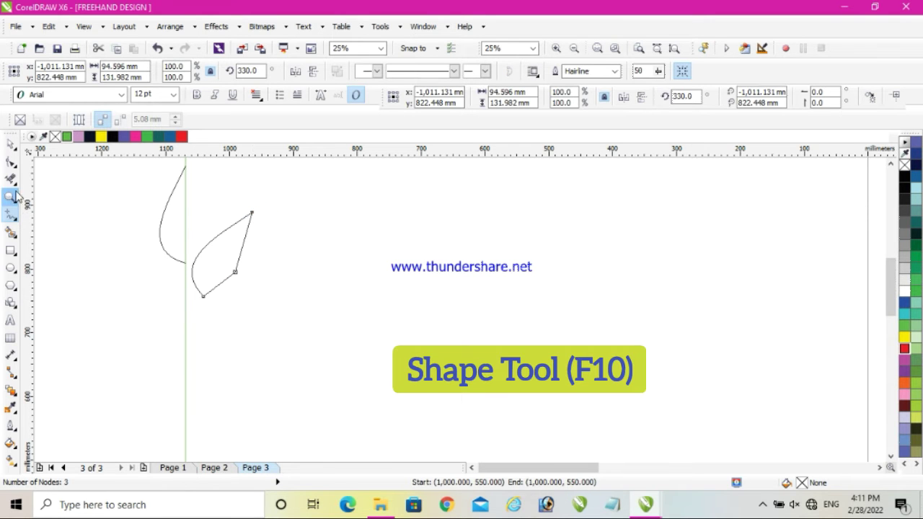
- Convert the two straight segments of the closed shape to curves with the Shape tool
click(10, 163)
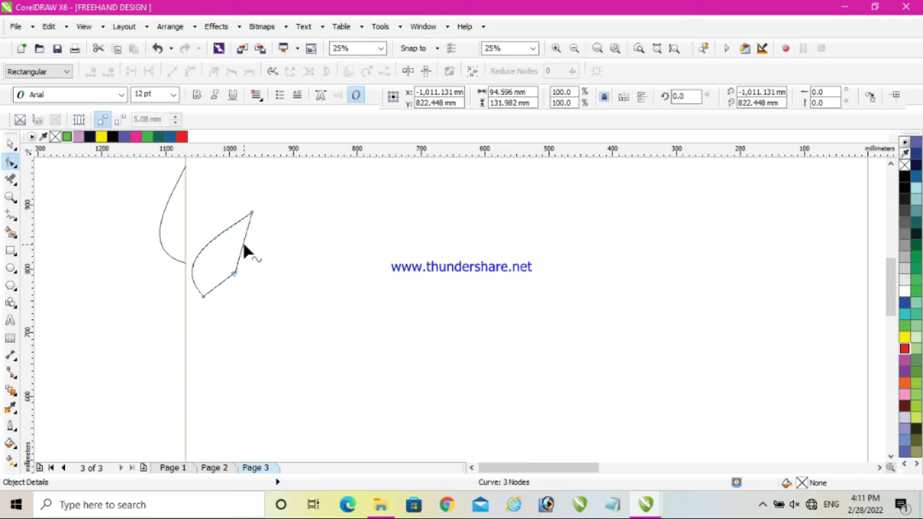
right_click(244, 250)
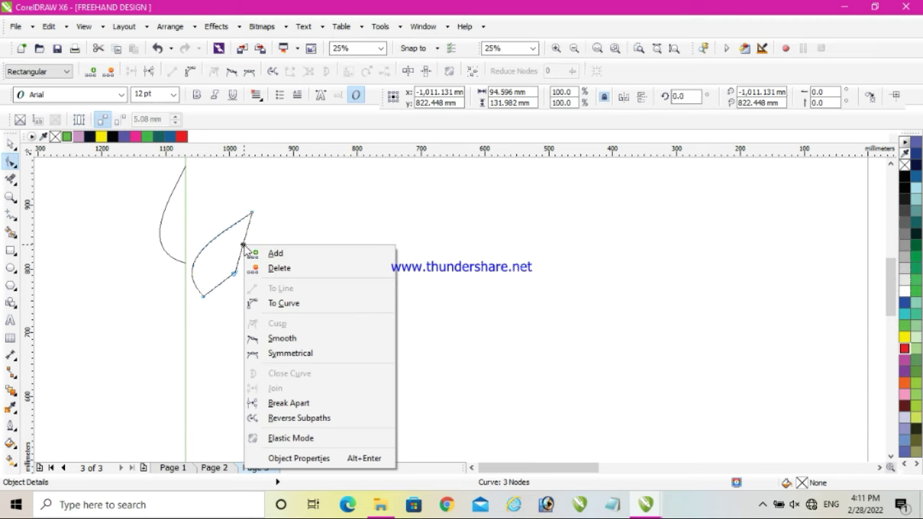
click(276, 303)
right_click(217, 287)
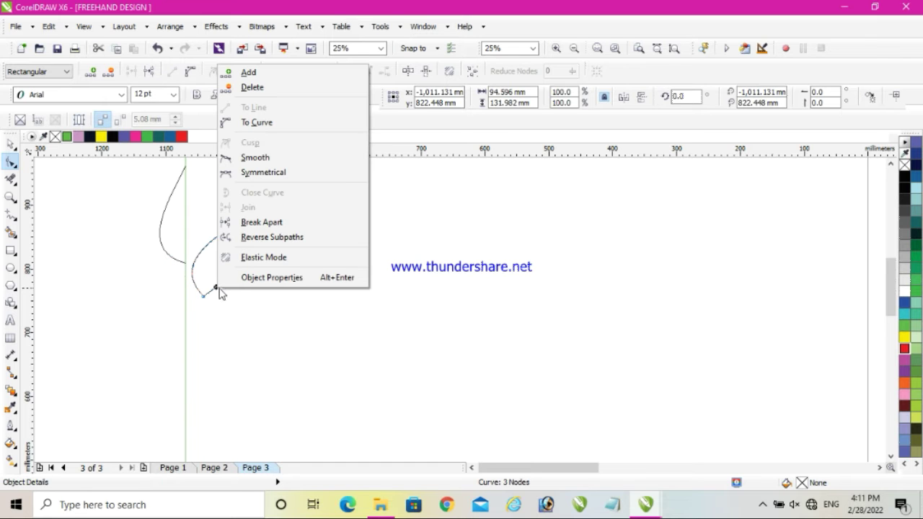
click(245, 122)
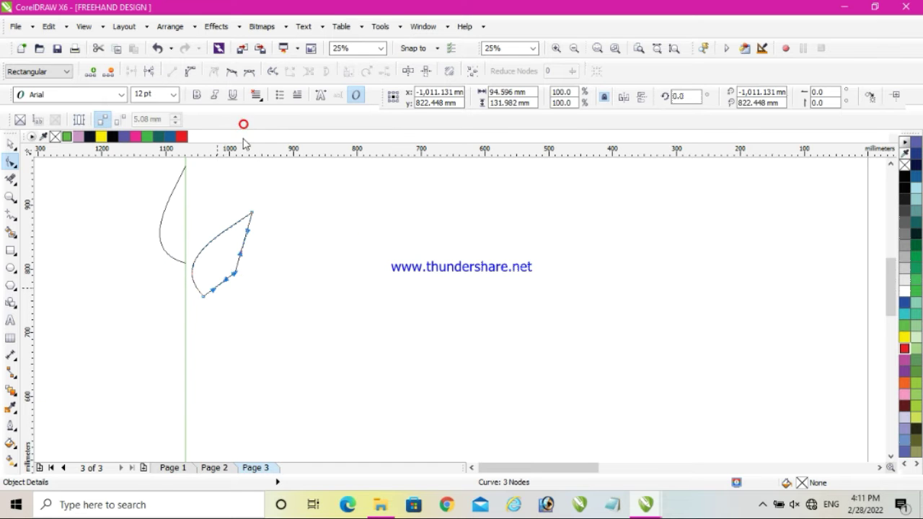
- Bend the shape's lower segment outward into a rounded base and undo the extra reshaping that stretches it
scroll(221, 280, up, 1)
drag(215, 287, 225, 311)
scroll(251, 265, down, 1)
scroll(251, 265, up, 1)
mouse_move(249, 261)
mouse_down()
mouse_move(268, 282)
mouse_move(251, 268)
mouse_up()
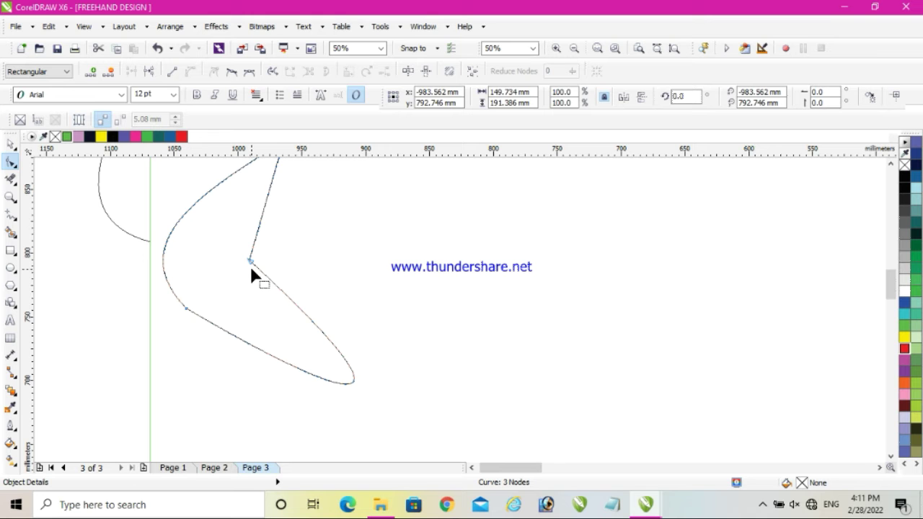
key(ctrl+z)
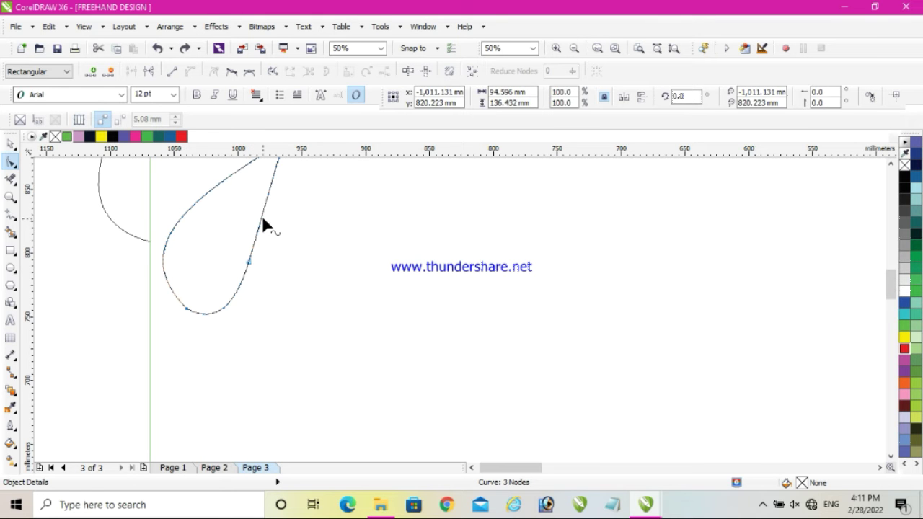
- Curve the teardrop's right side inward, lower its right node slightly and adjust the handles of that segment
scroll(261, 216, down, 1)
scroll(268, 183, up, 1)
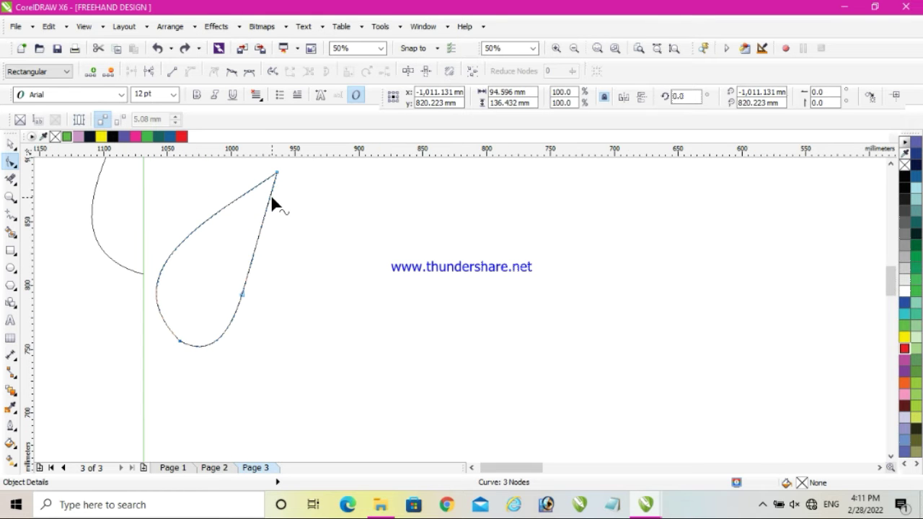
drag(272, 198, 252, 210)
drag(243, 295, 251, 315)
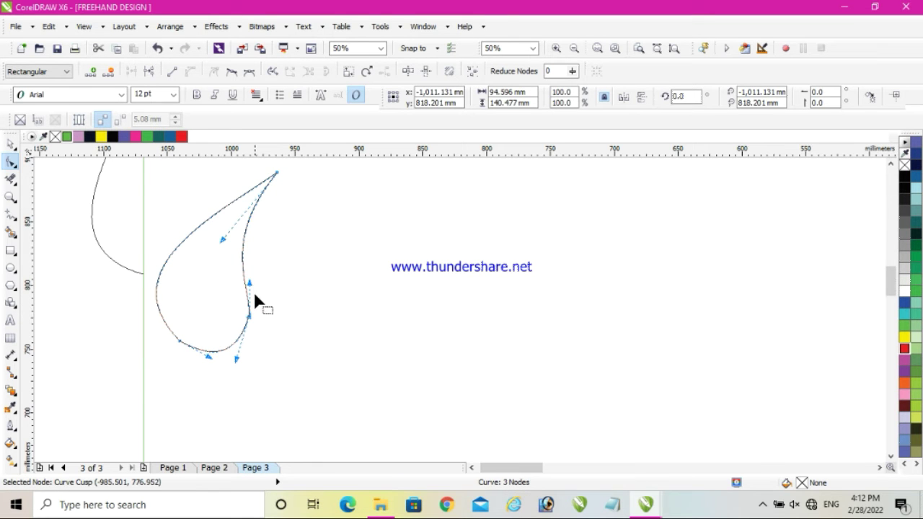
mouse_move(251, 287)
mouse_down()
mouse_move(272, 290)
mouse_move(262, 282)
mouse_up()
drag(224, 241, 241, 195)
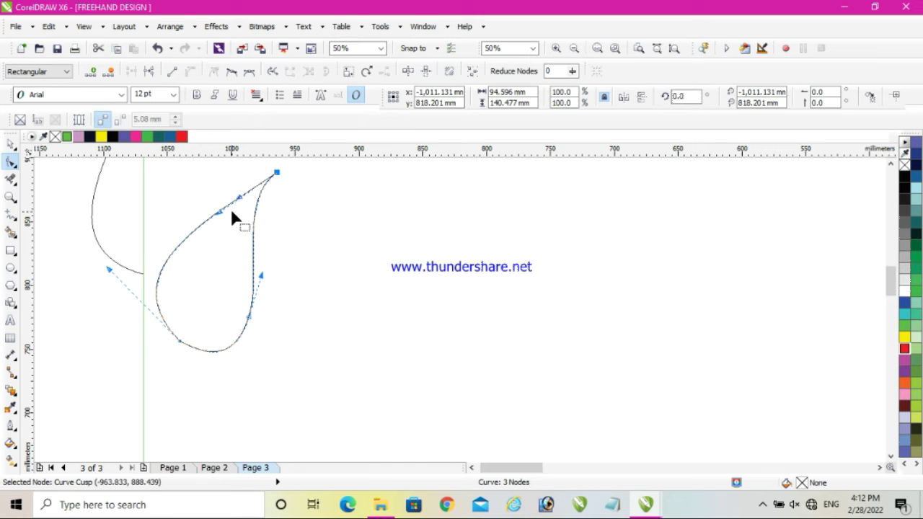
- Bulge the teardrop's left side outward and arch its upper edge toward the tip, making the shape about 99 mm wide
drag(219, 213, 241, 195)
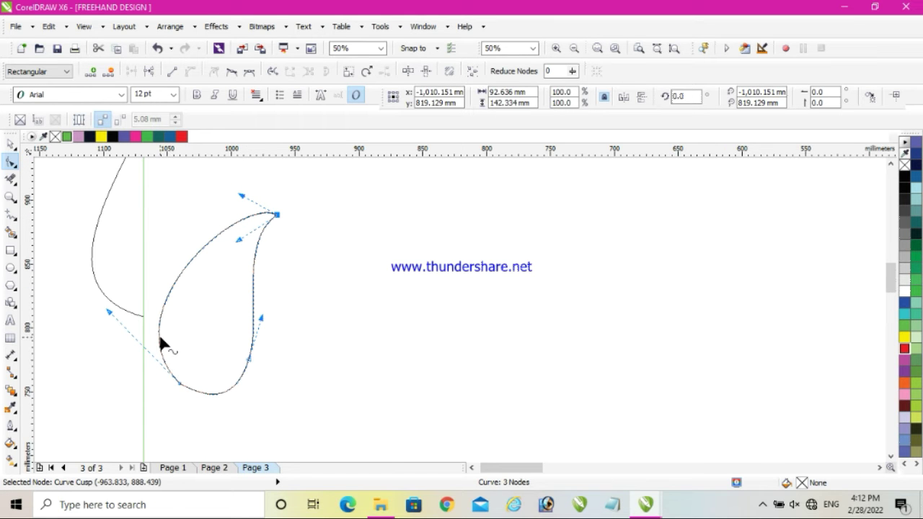
drag(158, 334, 151, 342)
drag(217, 228, 221, 230)
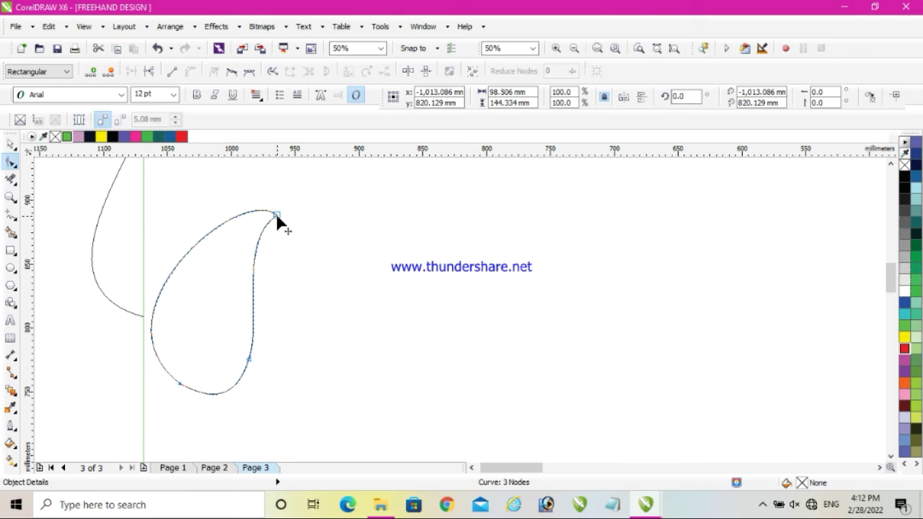
- Extend the tip node to the right and hollow the inner edge beneath it into a hooked tip, about 104 mm overall width
click(277, 215)
drag(278, 220, 233, 217)
click(232, 225)
click(284, 220)
drag(266, 236, 260, 229)
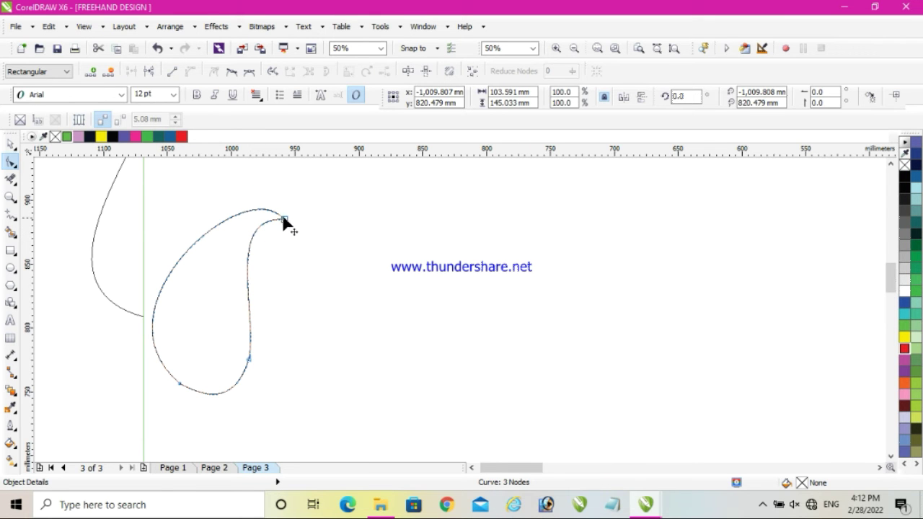
- Pull the tip node back slightly to about 99 mm overall width and level the handle of the tip's inner edge
scroll(292, 209, up, 1)
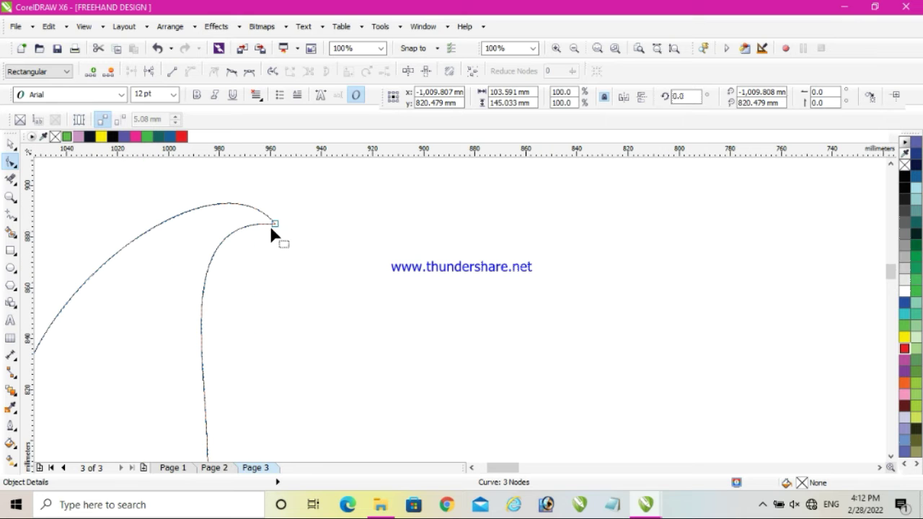
drag(274, 223, 261, 226)
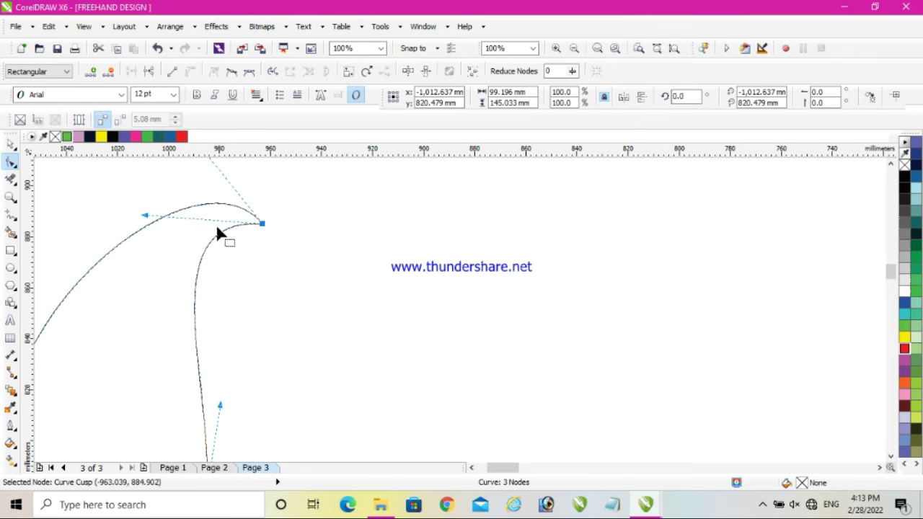
click(158, 206)
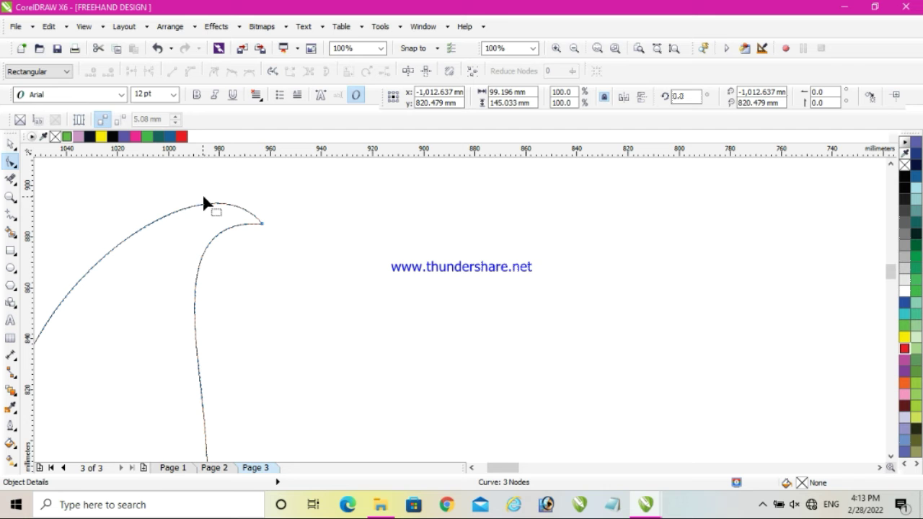
click(262, 223)
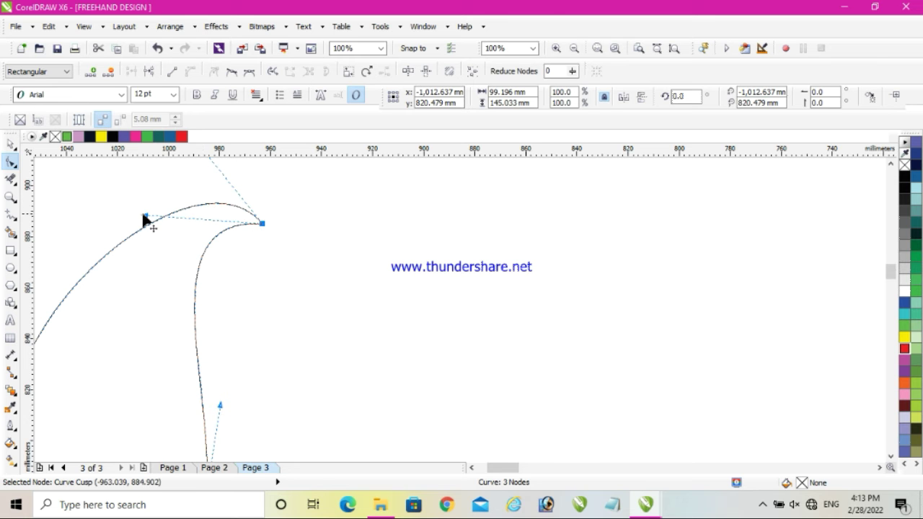
mouse_move(146, 216)
mouse_down()
mouse_move(183, 195)
mouse_move(151, 173)
mouse_move(147, 192)
mouse_move(121, 219)
mouse_move(116, 210)
mouse_move(152, 226)
mouse_up()
- Raise the teardrop's rounded bottom edge slightly so the shape is about 141 mm tall
scroll(173, 242, down, 2)
scroll(195, 296, up, 1)
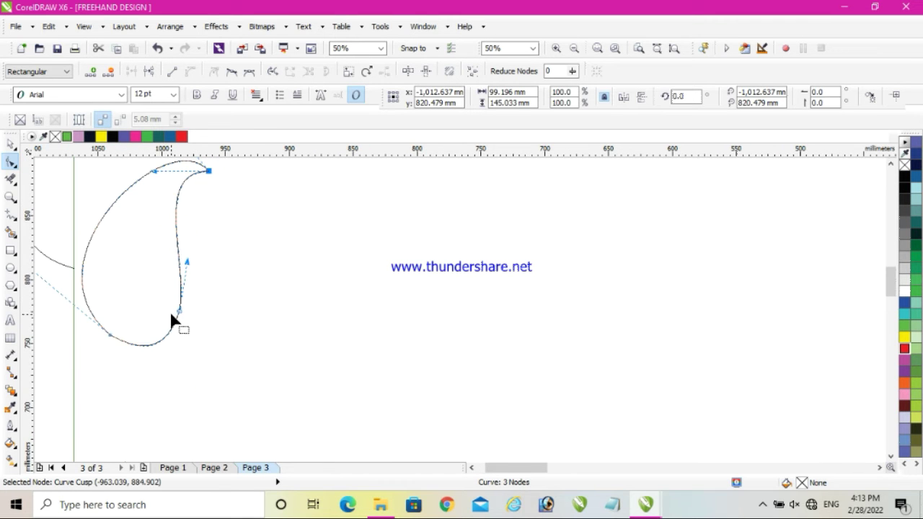
scroll(184, 318, down, 1)
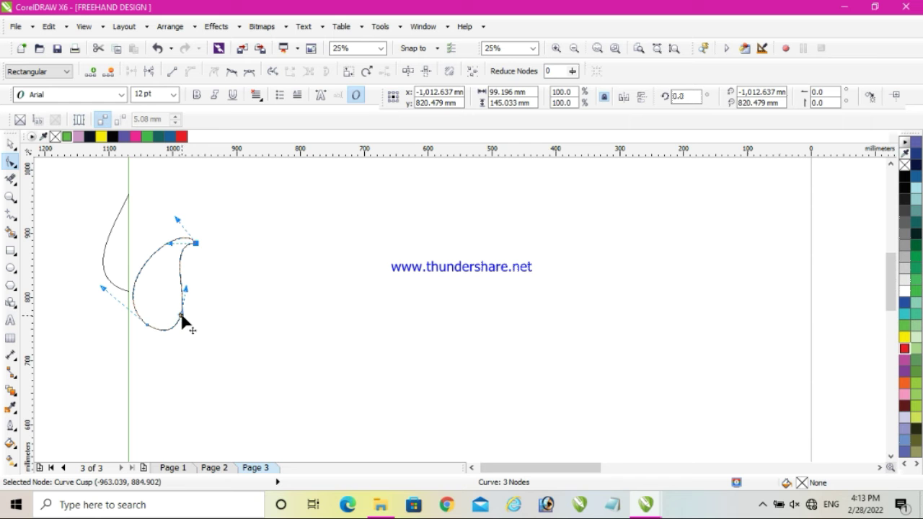
click(181, 317)
scroll(181, 317, up, 2)
scroll(175, 312, down, 2)
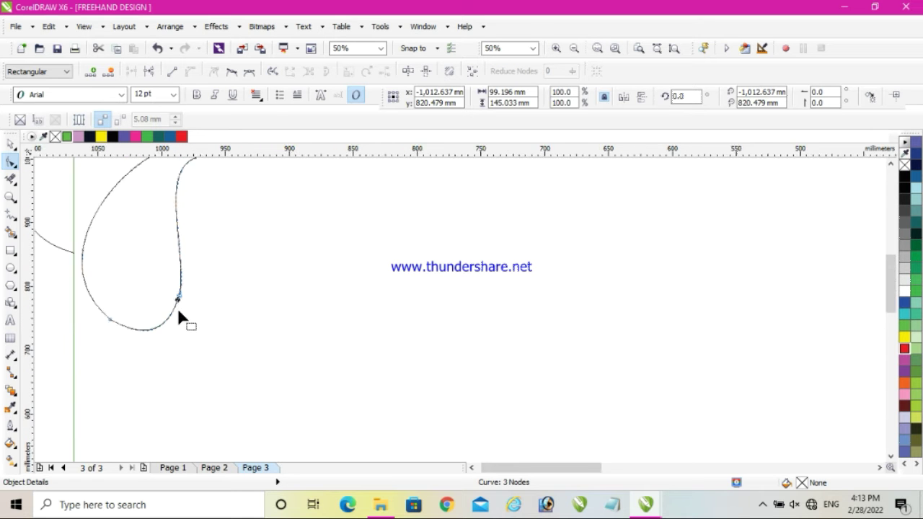
scroll(163, 319, up, 1)
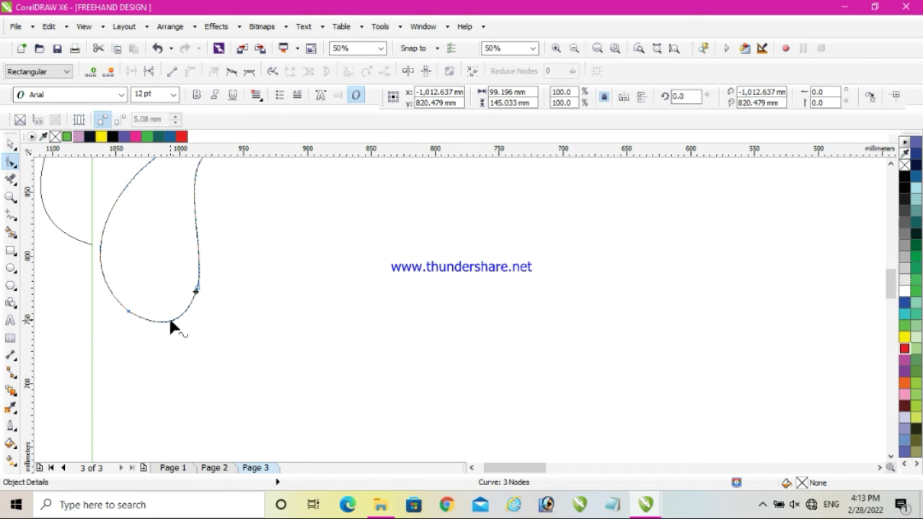
drag(171, 322, 167, 318)
scroll(187, 303, up, 1)
scroll(189, 302, down, 2)
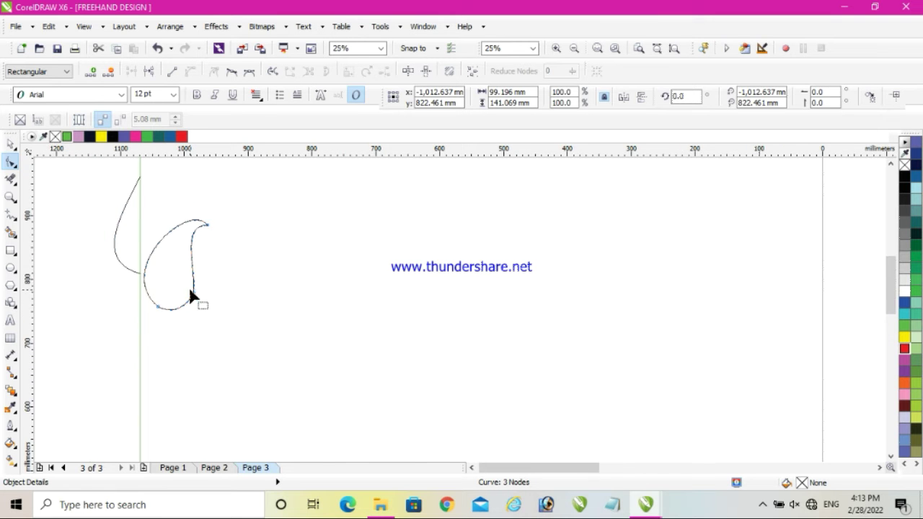
- Swing the inner-edge handle of the teardrop's lower-right node outward to round the corner between the bottom and the inner edge
scroll(201, 306, up, 2)
click(203, 307)
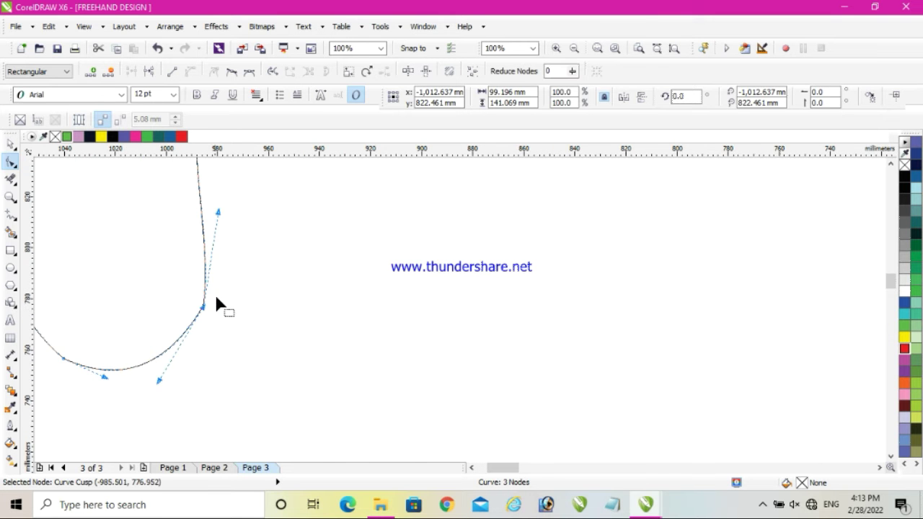
drag(218, 212, 253, 239)
scroll(254, 239, down, 2)
scroll(253, 248, down, 1)
scroll(238, 202, up, 1)
scroll(238, 201, up, 1)
scroll(260, 271, down, 1)
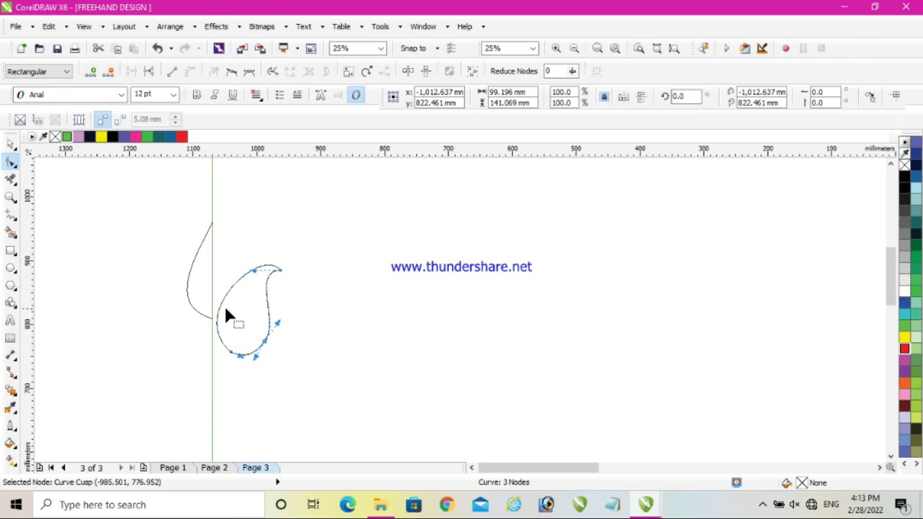
- Rotate the teardrop to 345.6° and mirror it horizontally into place left of the guide, just below the upper curve
click(11, 142)
drag(248, 314, 264, 354)
click(265, 355)
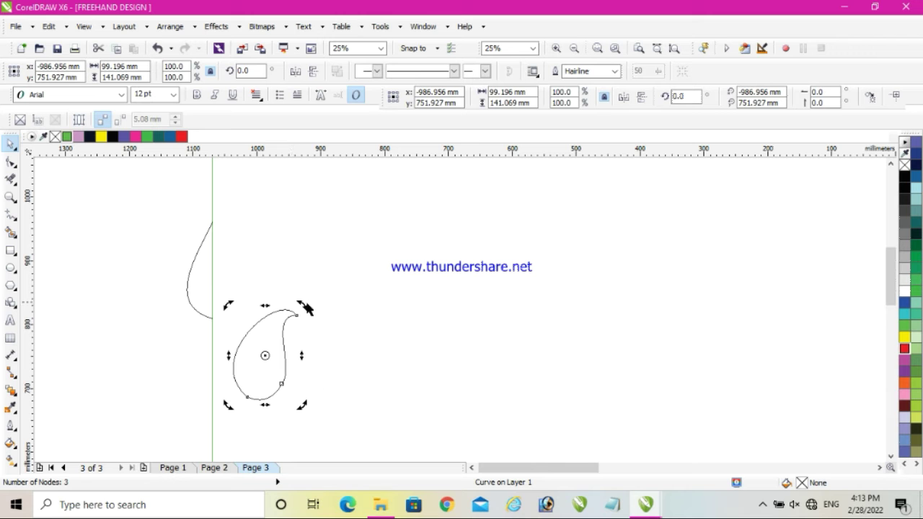
drag(298, 305, 315, 313)
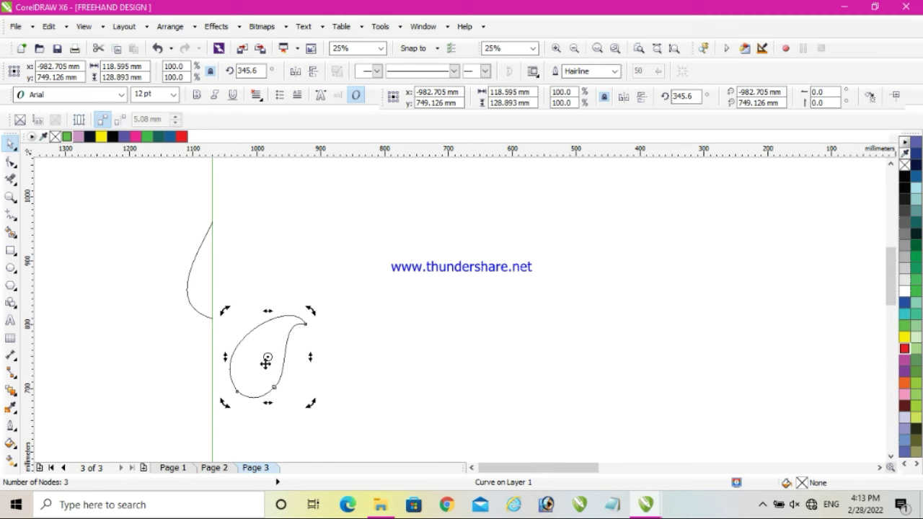
ctrl+click(261, 356)
drag(310, 356, 170, 336)
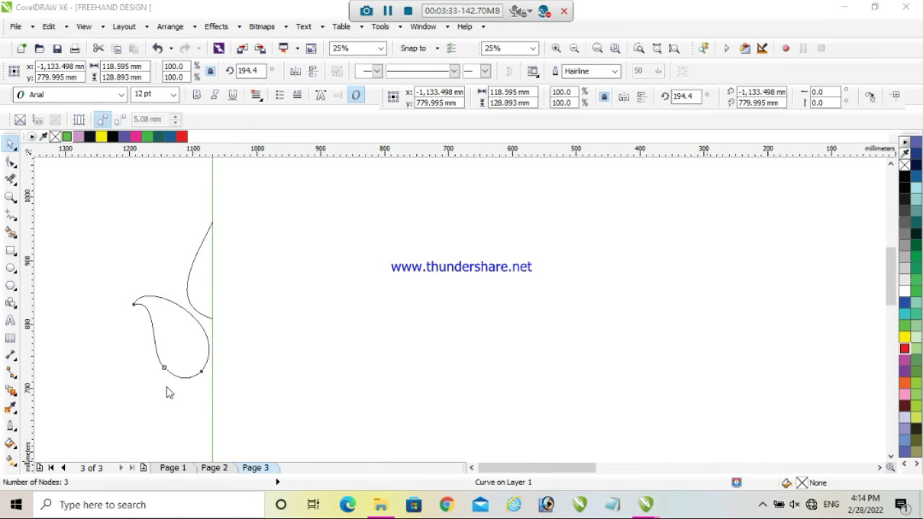
- Draw a two-segment Freehand chevron below the teardrop, both ends on the guide and the apex to its left, about 108 mm wide and 216 mm tall
scroll(206, 371, down, 1)
scroll(163, 401, up, 1)
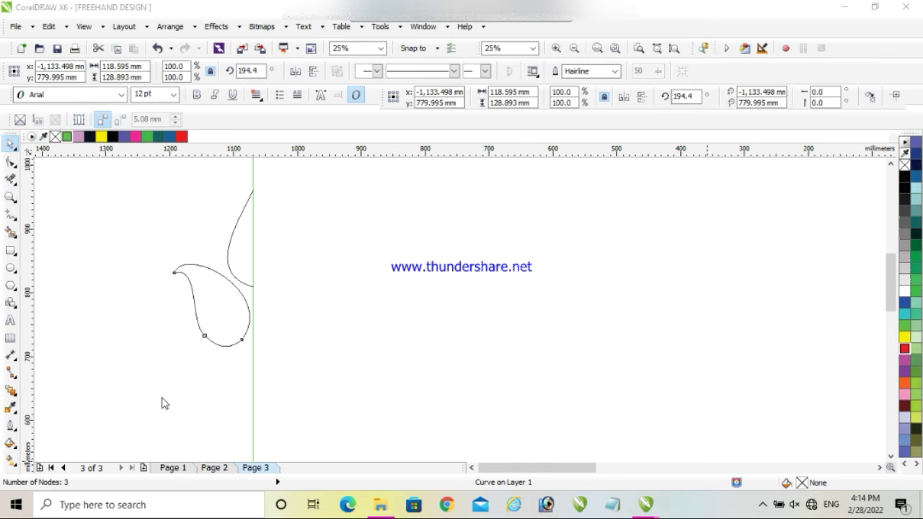
scroll(200, 344, down, 1)
scroll(200, 419, up, 2)
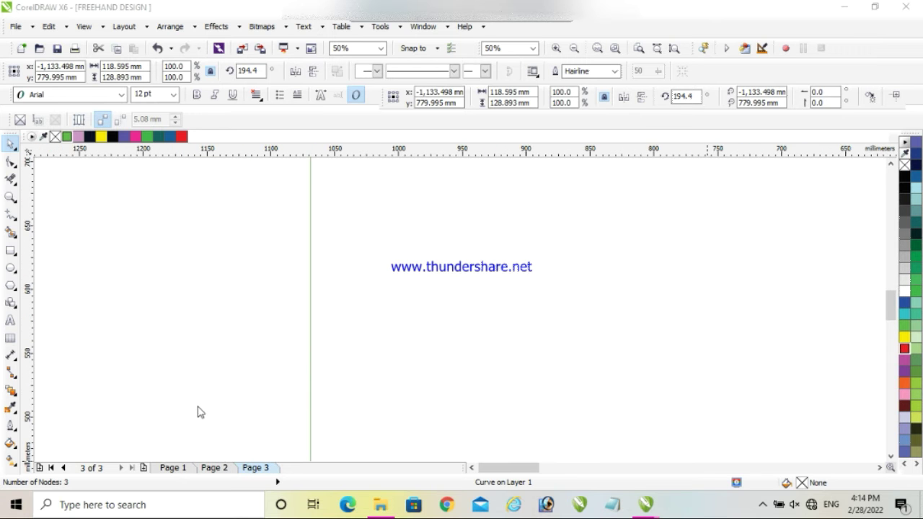
scroll(197, 412, down, 1)
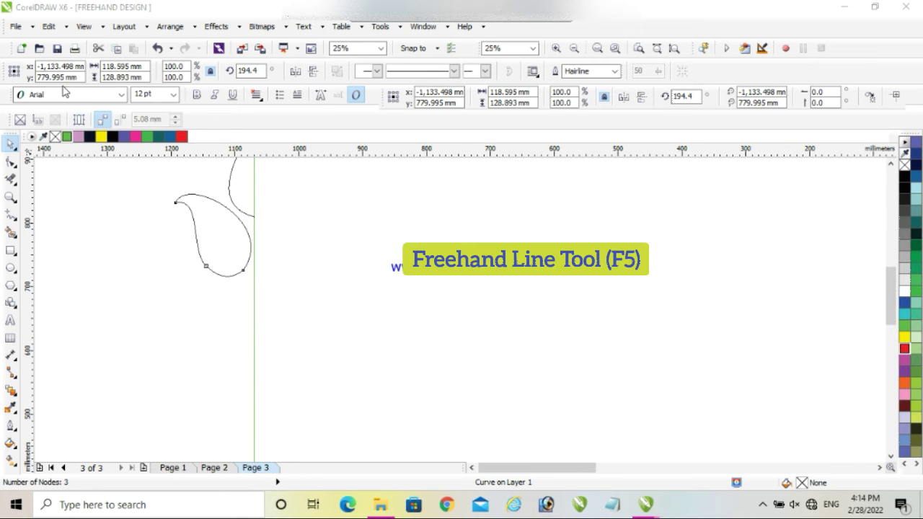
click(11, 215)
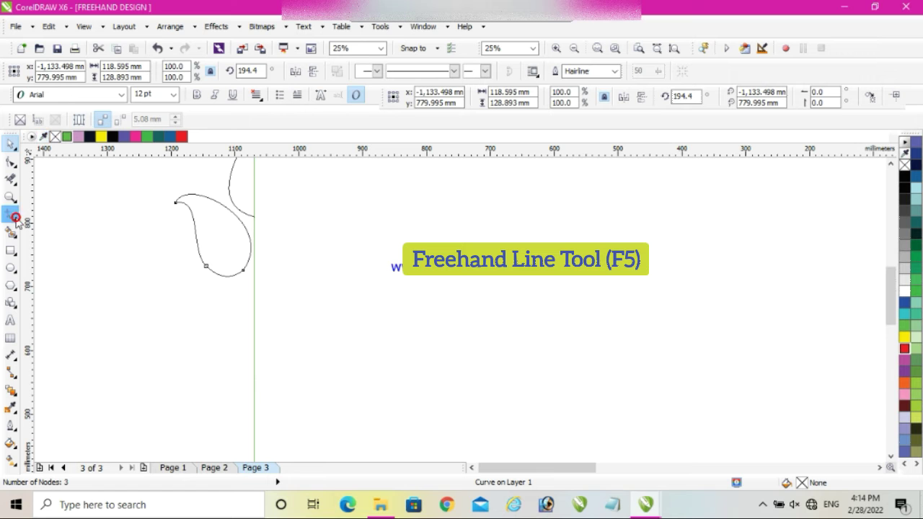
click(253, 281)
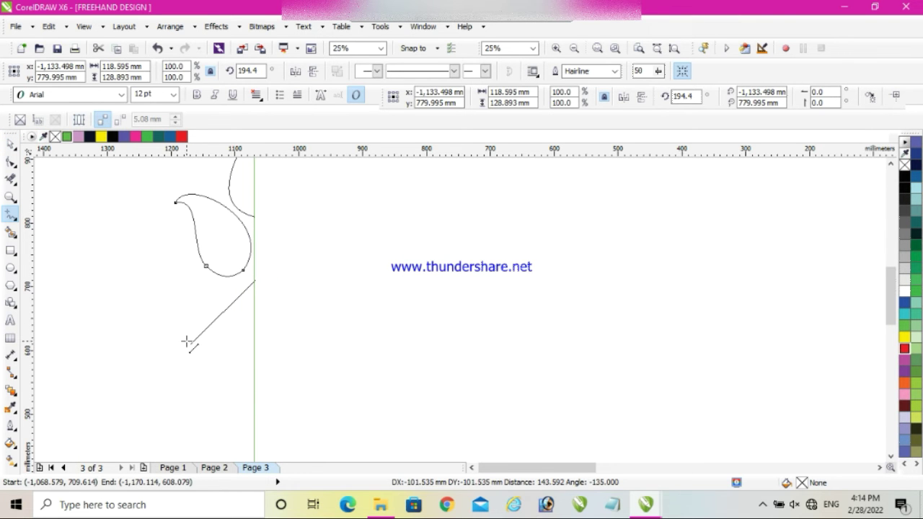
click(186, 350)
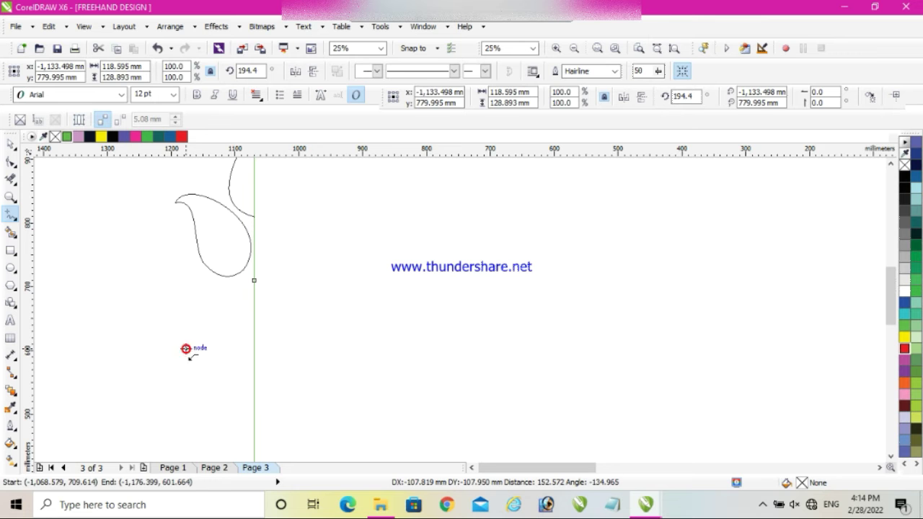
click(254, 417)
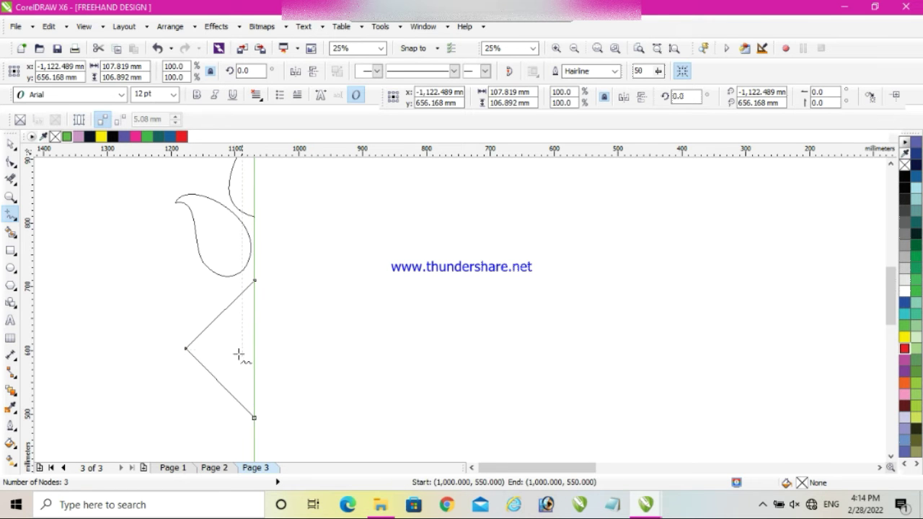
- Convert both straight segments of the chevron to curves with the Shape tool
scroll(241, 367, down, 2)
scroll(241, 351, up, 2)
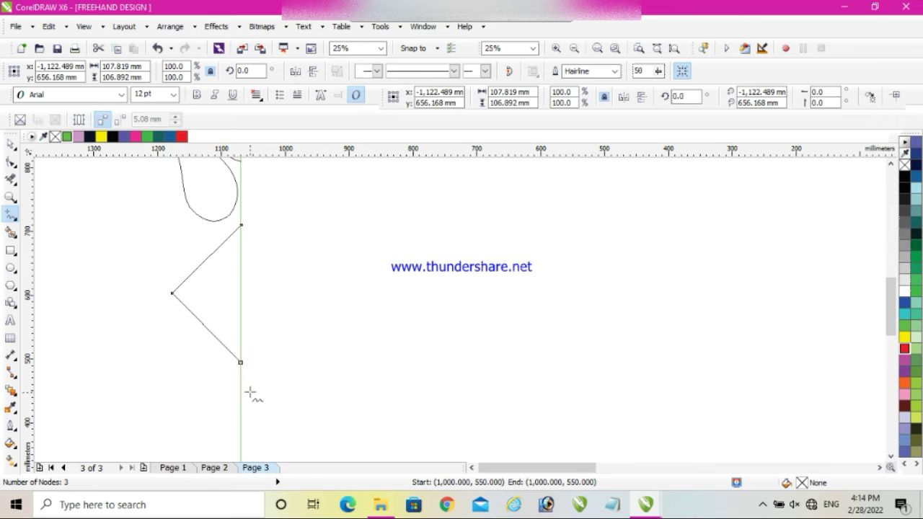
click(11, 161)
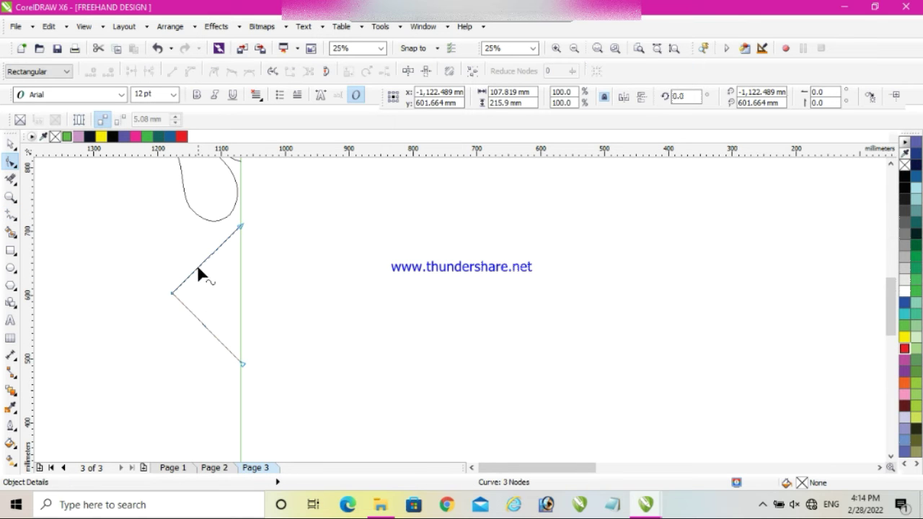
mouse_move(195, 275)
mouse_down()
mouse_move(183, 268)
mouse_move(193, 281)
mouse_up()
key(ctrl+z)
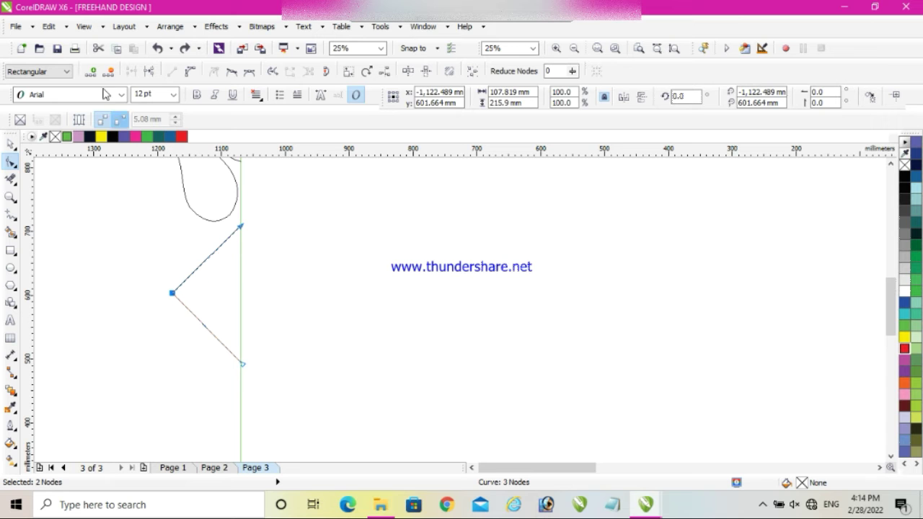
click(189, 71)
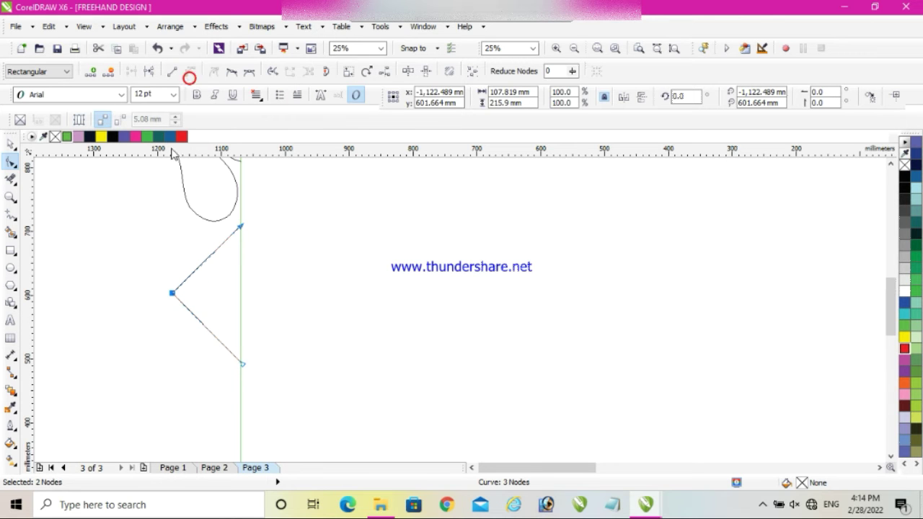
right_click(207, 329)
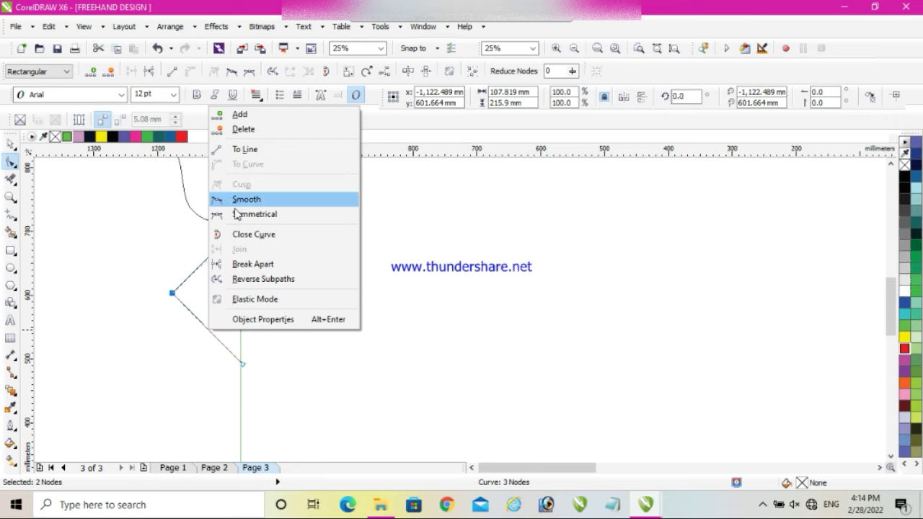
click(129, 306)
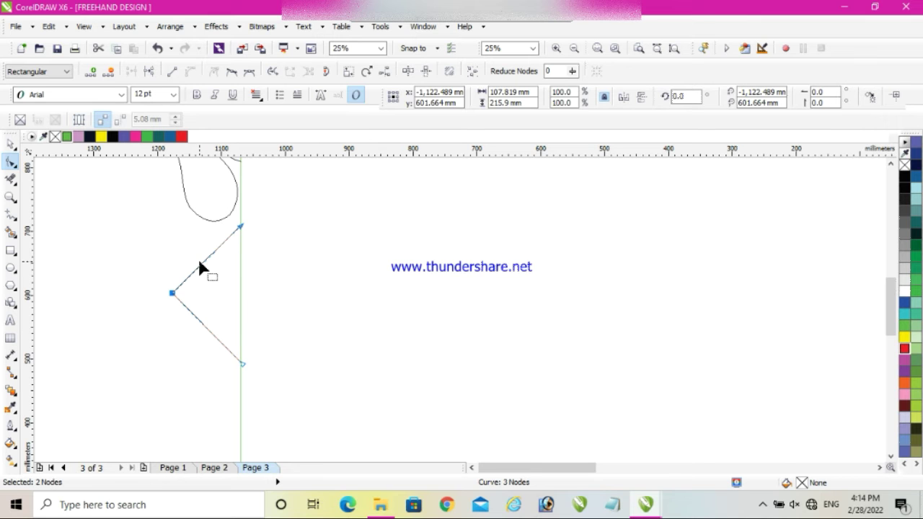
right_click(200, 267)
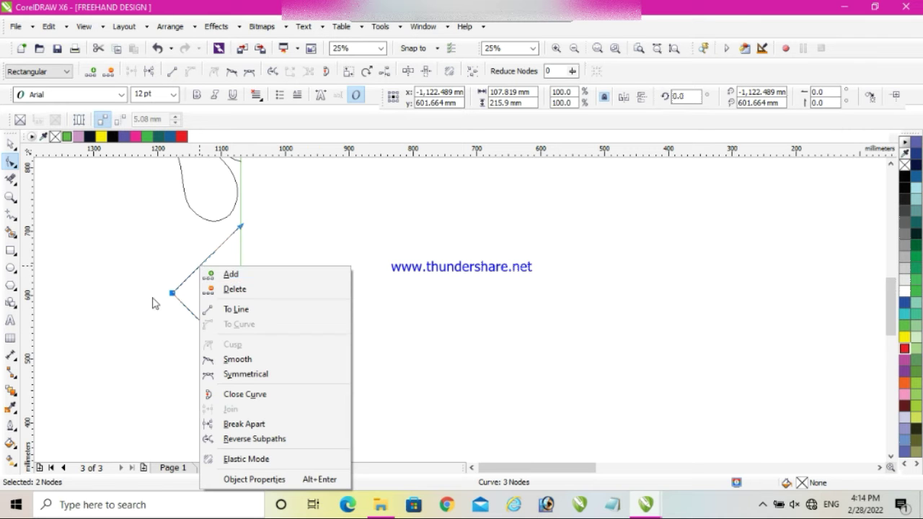
click(196, 275)
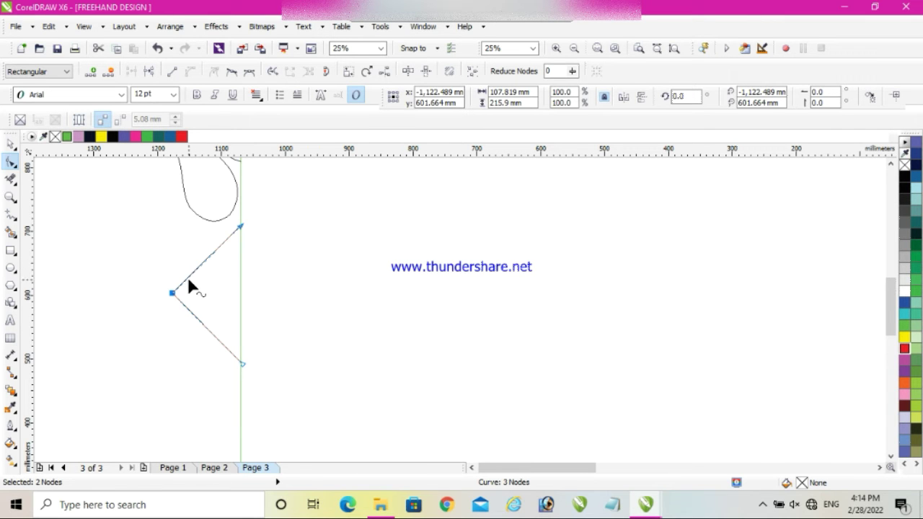
- Bow the chevron's upper segment outward into an arc from the guide to the apex
mouse_move(187, 275)
mouse_down()
mouse_move(180, 270)
mouse_move(184, 278)
mouse_up()
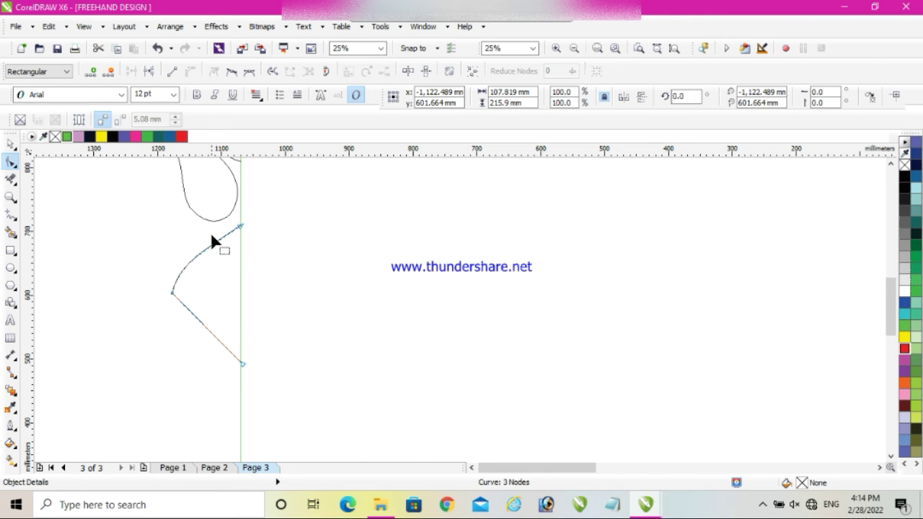
scroll(211, 233, up, 1)
drag(221, 249, 212, 242)
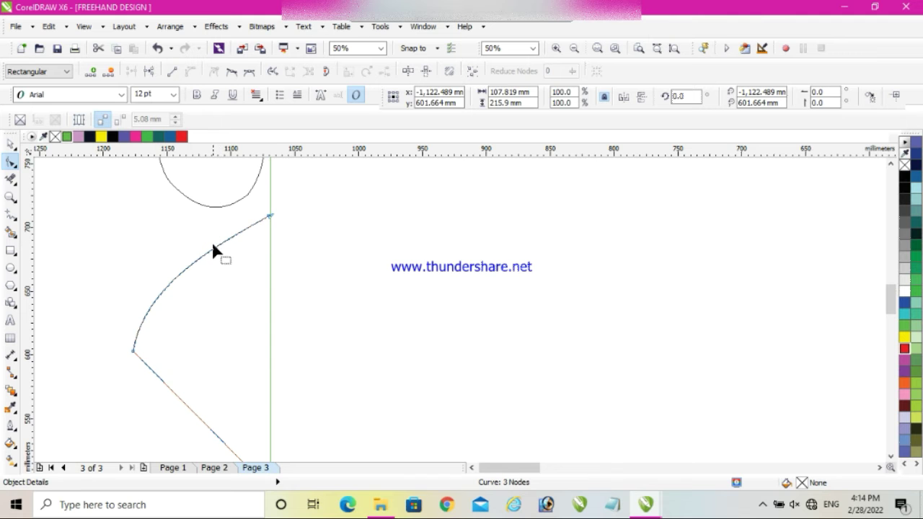
- Bow the chevron's lower segment outward and fine-tune the handle of its lower end node on the guide
scroll(212, 348, down, 1)
scroll(198, 331, up, 1)
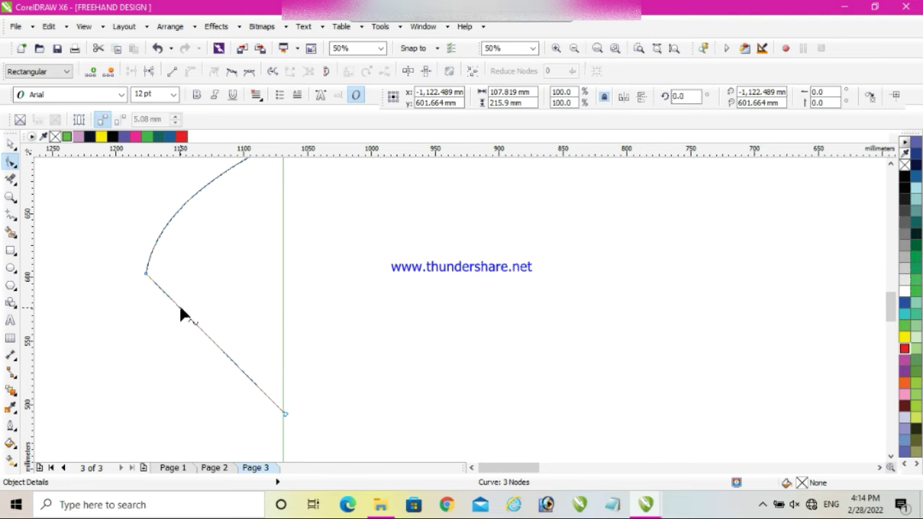
drag(179, 305, 182, 324)
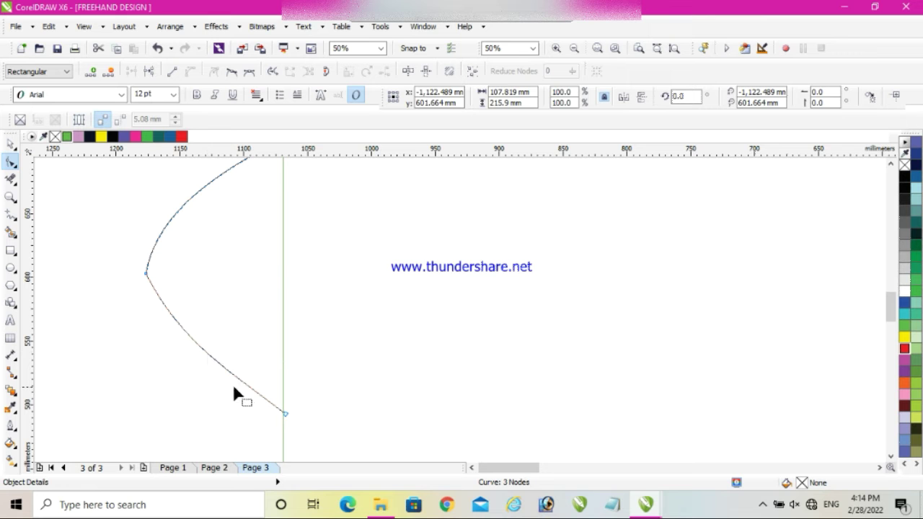
click(284, 414)
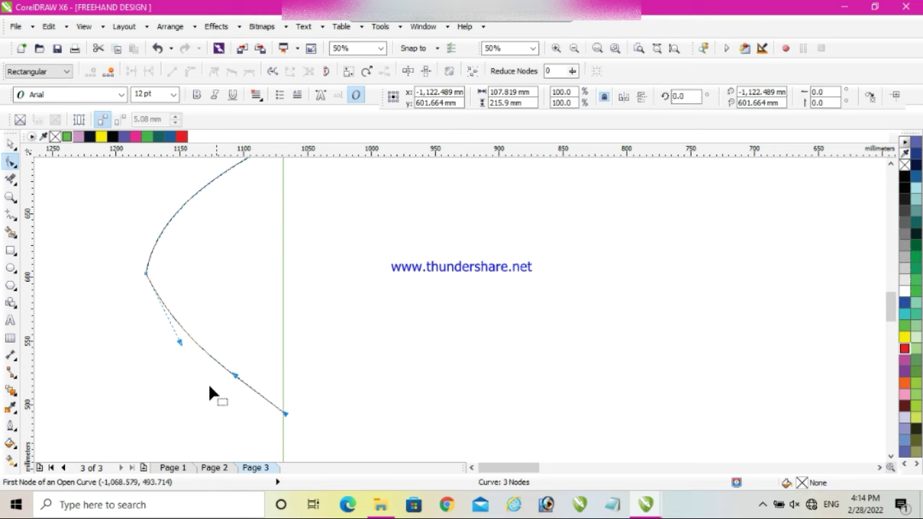
drag(230, 377, 227, 379)
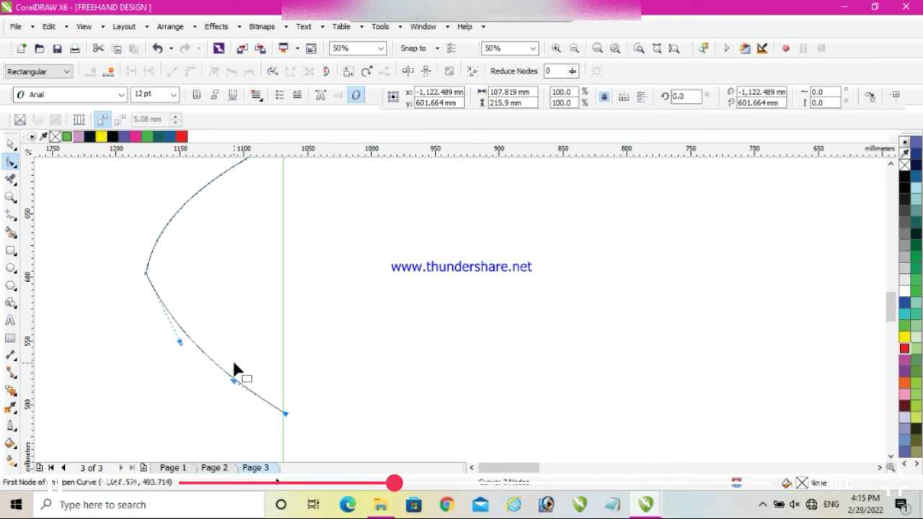
- Bring the narrow curve above the teardrop down inside the chevron, aligning its lower end with the chevron's lower node on the guide
scroll(233, 360, down, 1)
click(233, 316)
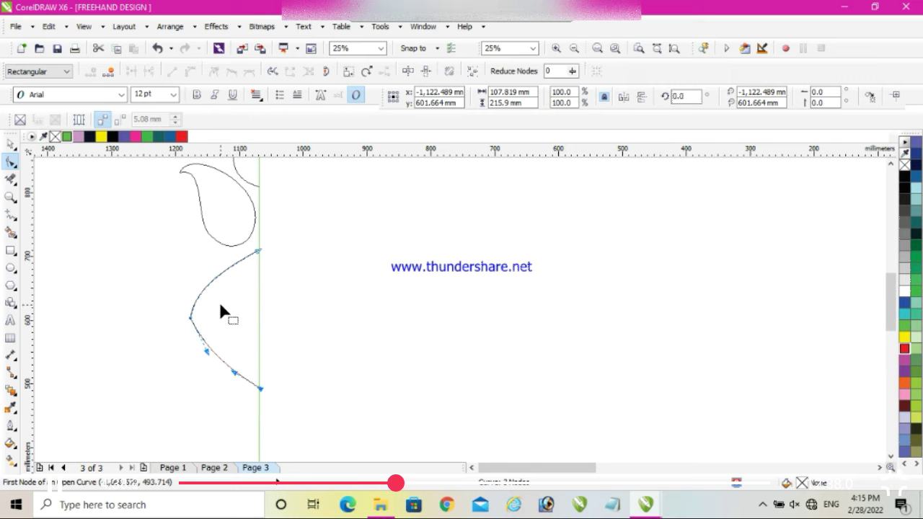
scroll(216, 257, down, 1)
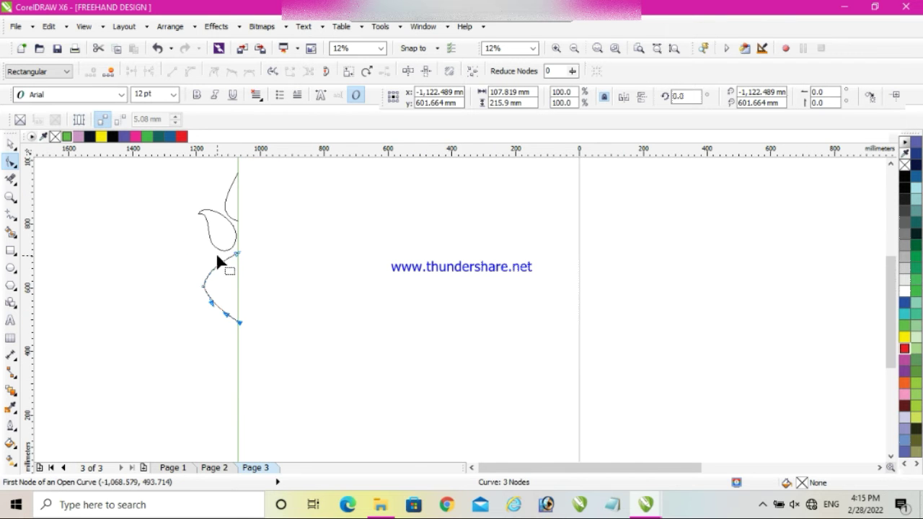
click(228, 208)
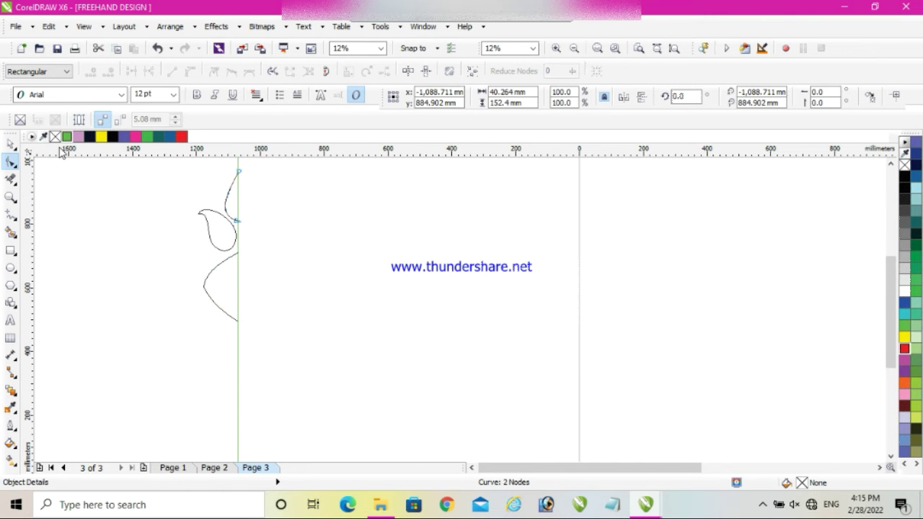
click(10, 144)
drag(231, 196, 233, 293)
scroll(235, 339, up, 2)
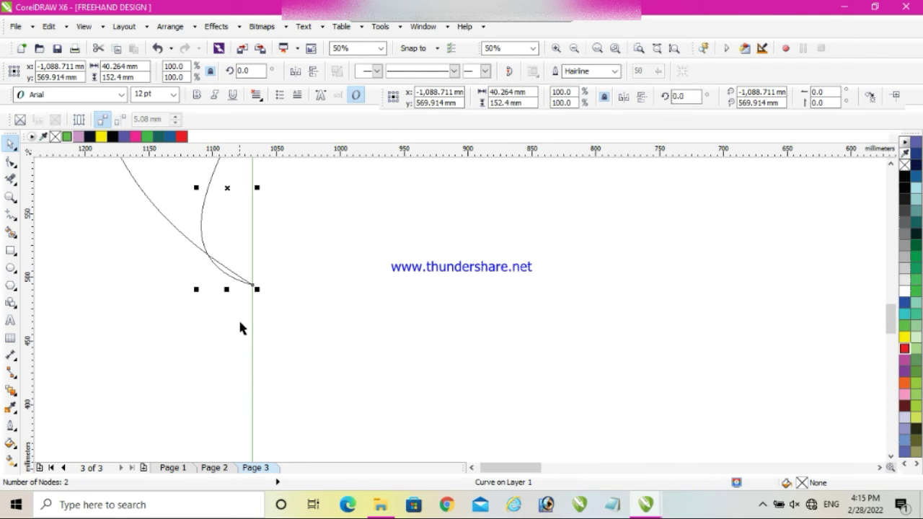
scroll(248, 277, down, 1)
scroll(252, 297, up, 1)
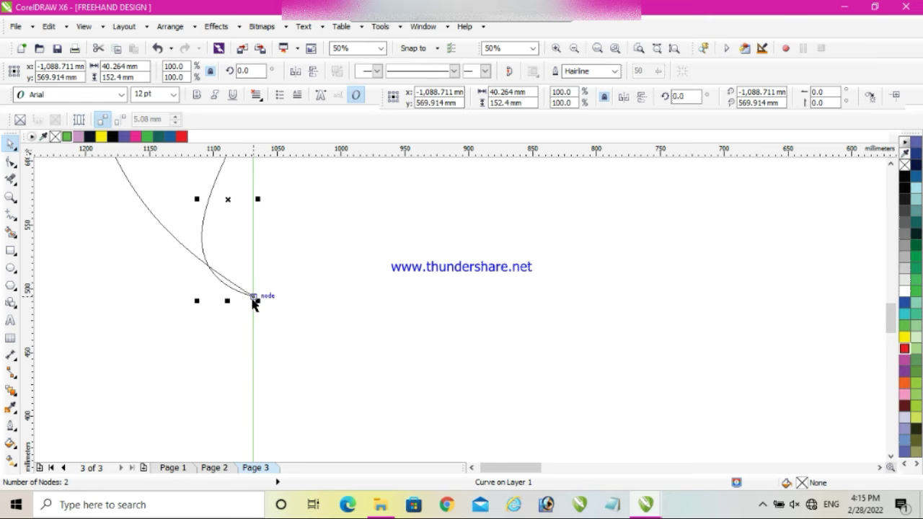
- Pull the lower part of the inner curve inside the chevron's edge, making the curve about 34 mm wide
scroll(254, 299, up, 4)
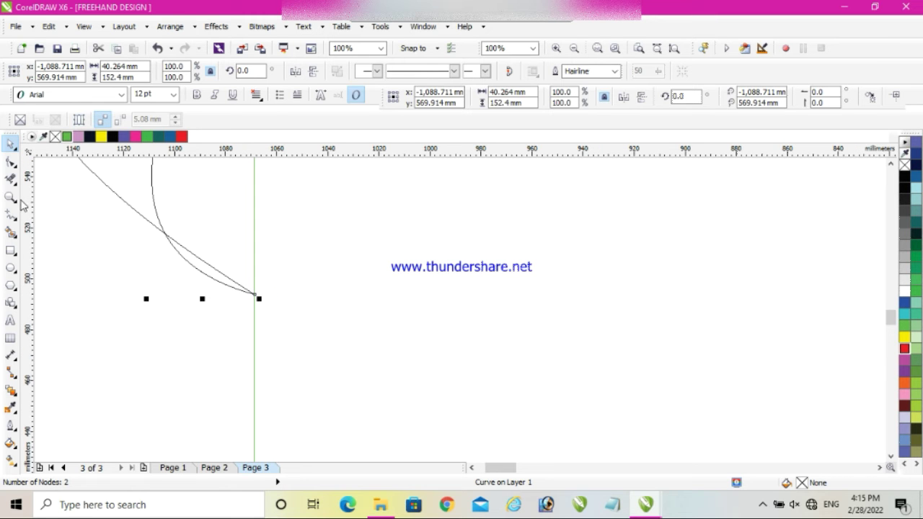
click(11, 162)
drag(183, 262, 191, 231)
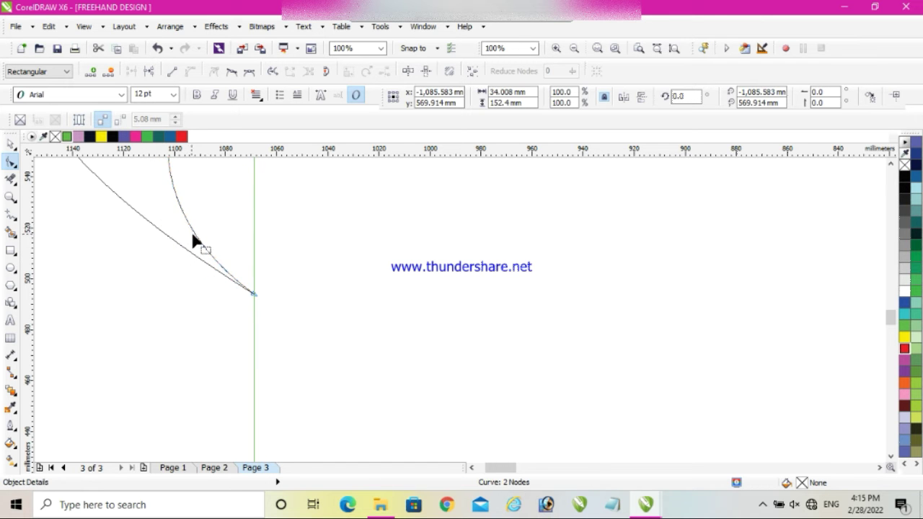
- Lower the inner curve's upper end along the guide and draw its belly inward, making it about 27 mm wide and 99 mm tall
scroll(191, 233, down, 3)
scroll(191, 234, up, 3)
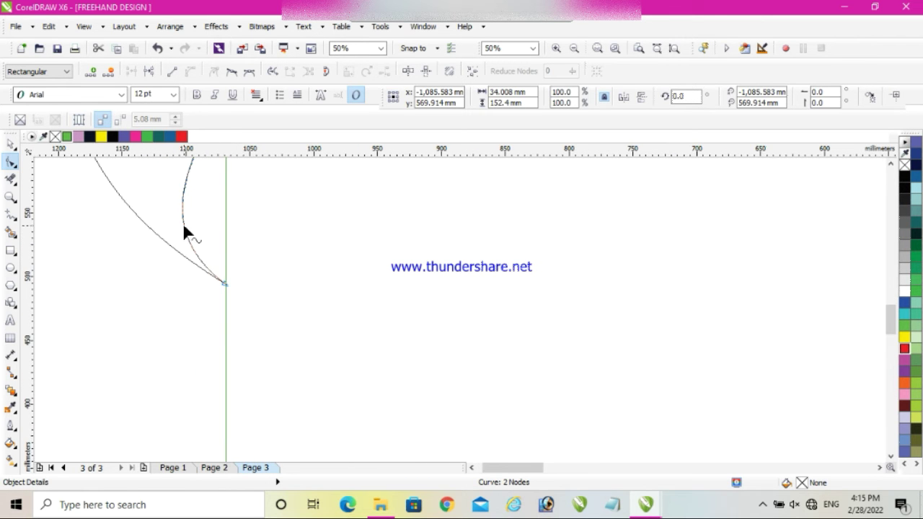
drag(182, 223, 221, 254)
scroll(201, 250, down, 3)
scroll(203, 211, up, 3)
drag(178, 352, 188, 360)
drag(222, 255, 222, 281)
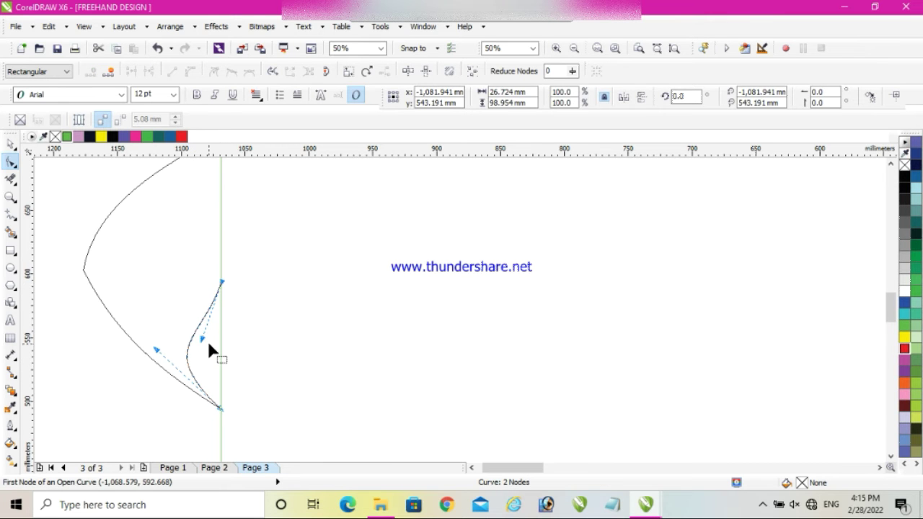
- Draw the belly of the inner curve inside the chevron closer to the guide, making the curve about 21 mm wide
drag(201, 339, 197, 362)
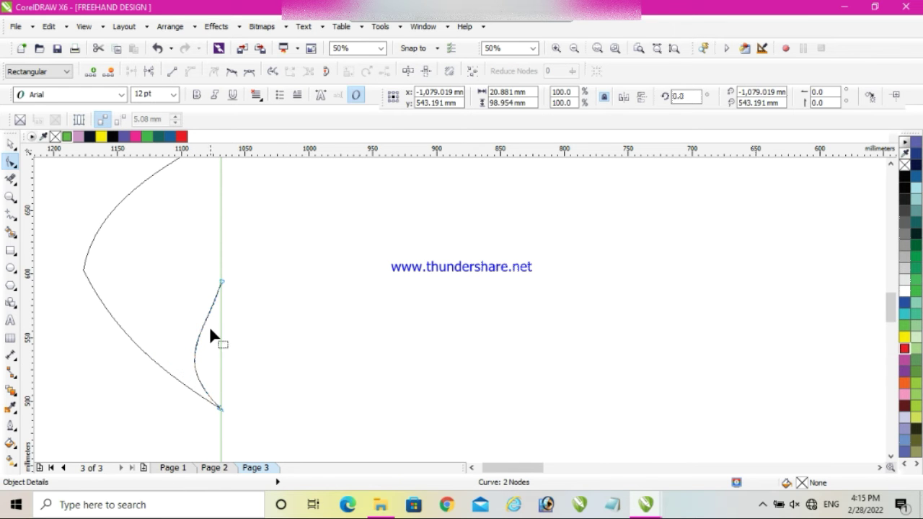
scroll(209, 326, down, 1)
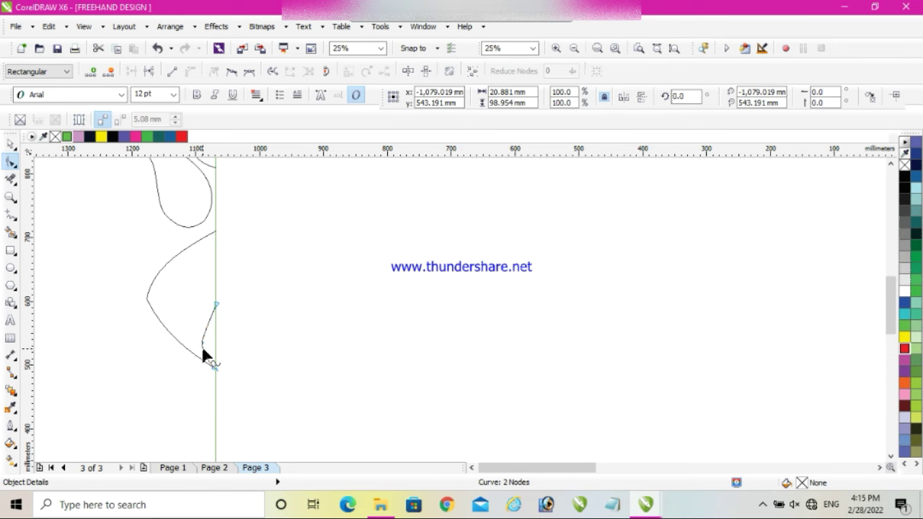
scroll(209, 332, up, 2)
scroll(213, 310, down, 2)
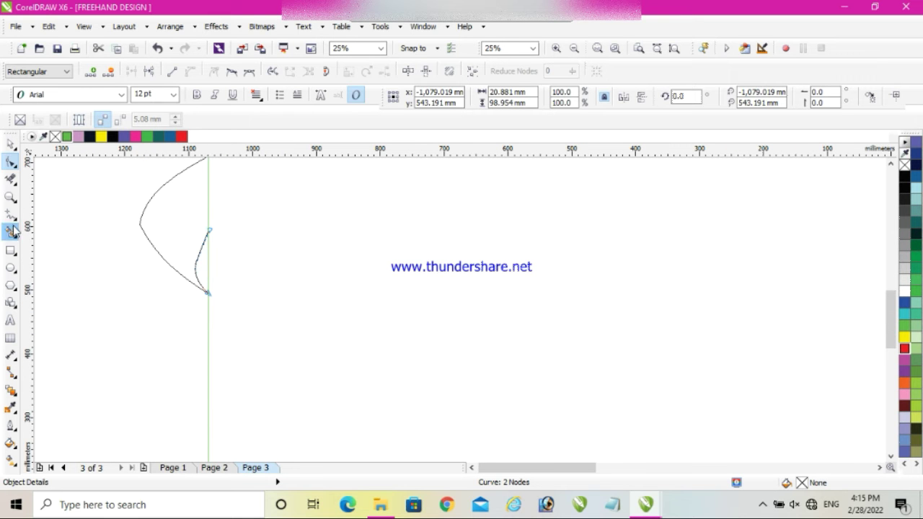
scroll(190, 274, down, 1)
scroll(159, 248, up, 1)
scroll(101, 220, down, 1)
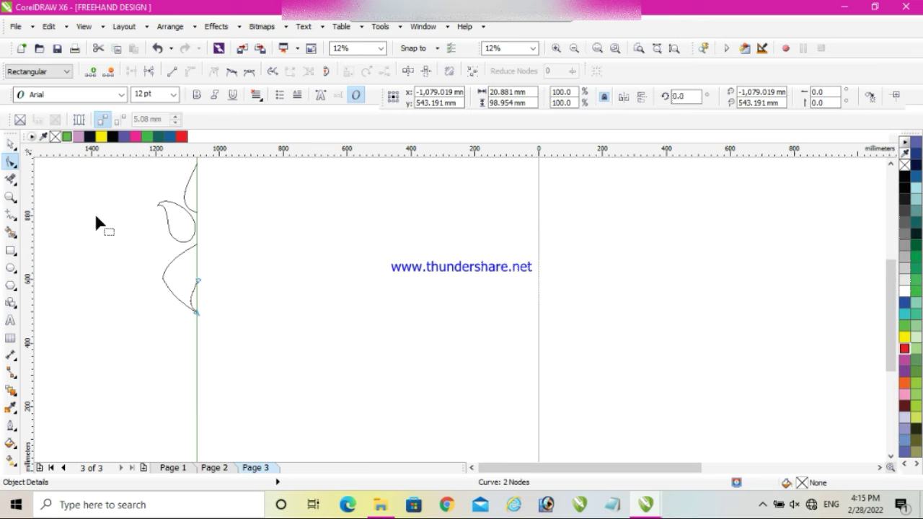
- Duplicate the teardrop below the chevron, scale the copy to 200%, and place it beside the guide under the chevron's lower edge
click(11, 144)
right_click(177, 222)
drag(177, 221, 138, 322)
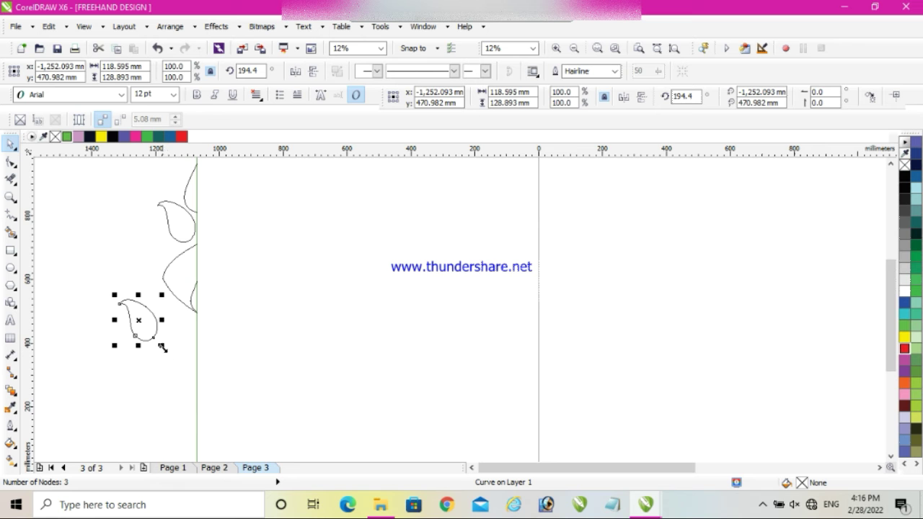
drag(162, 345, 179, 378)
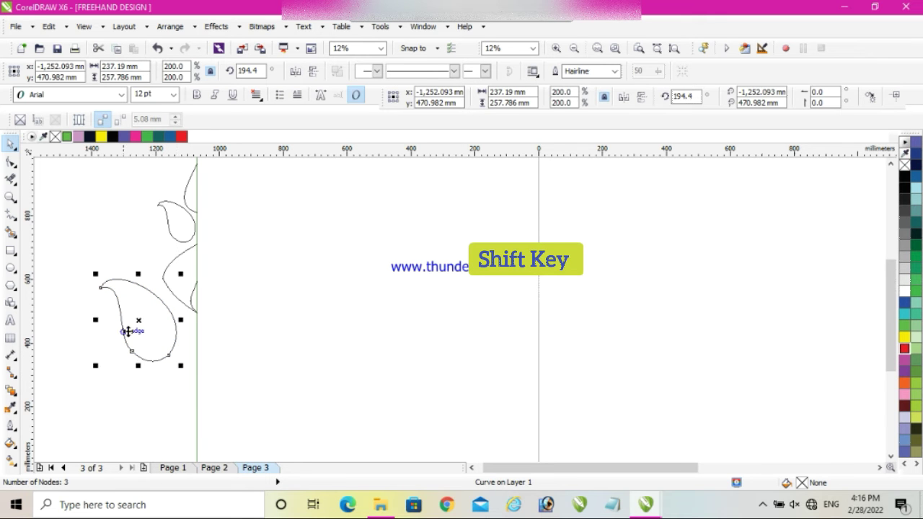
mouse_move(140, 323)
mouse_down()
mouse_move(161, 345)
mouse_move(154, 330)
mouse_up()
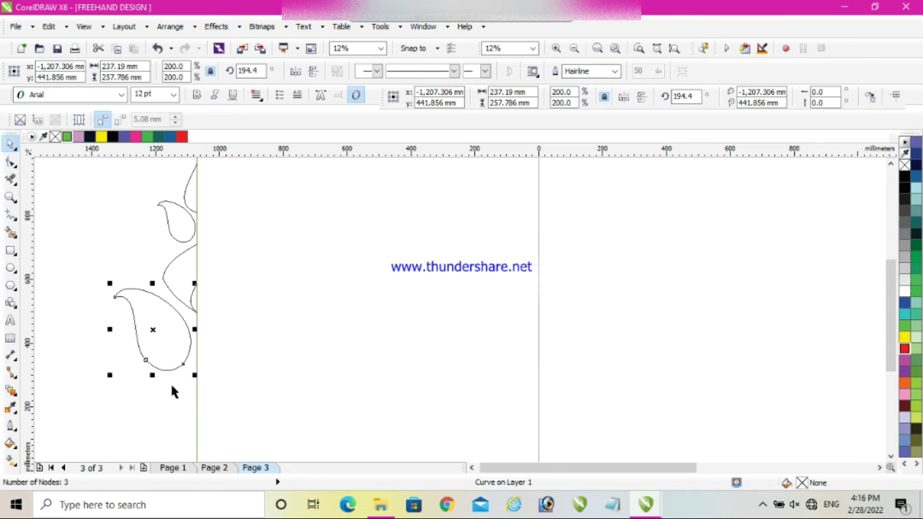
- Draw a horizontal straight line about 196 mm long just below the large teardrop with the Freehand tool
scroll(166, 414, up, 2)
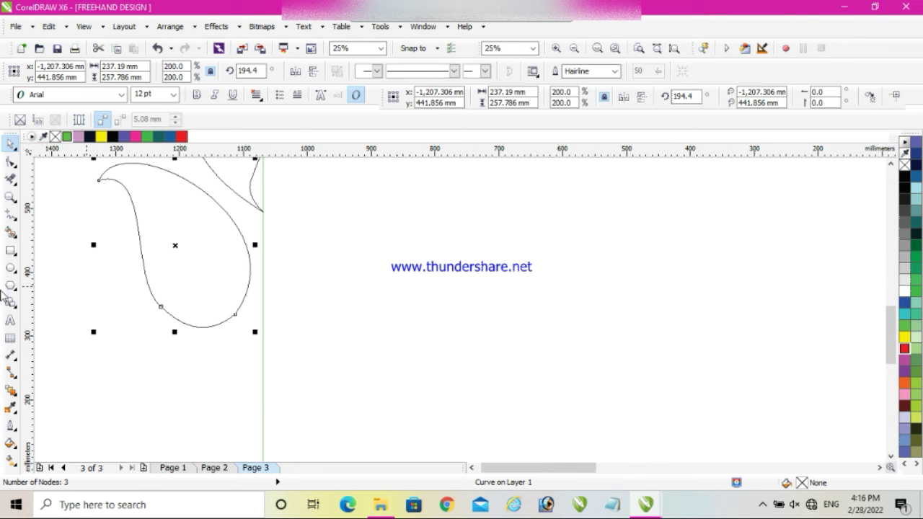
click(10, 214)
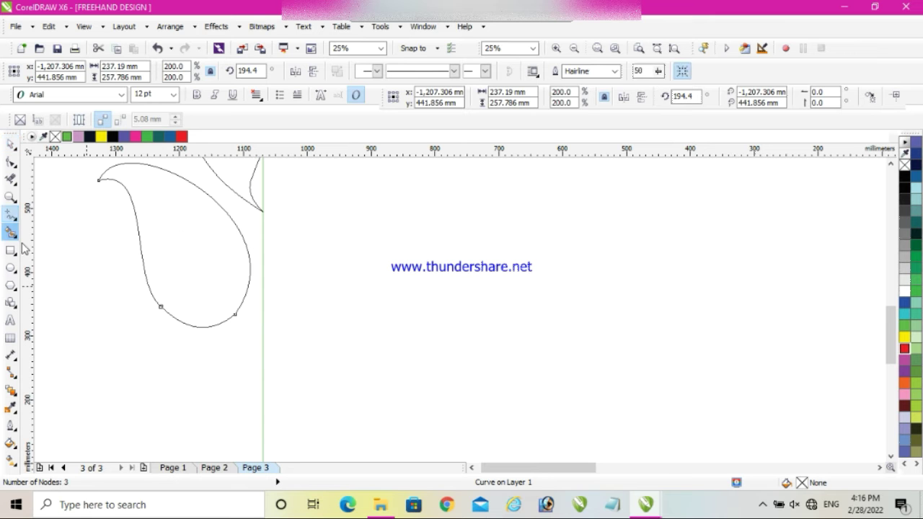
click(126, 345)
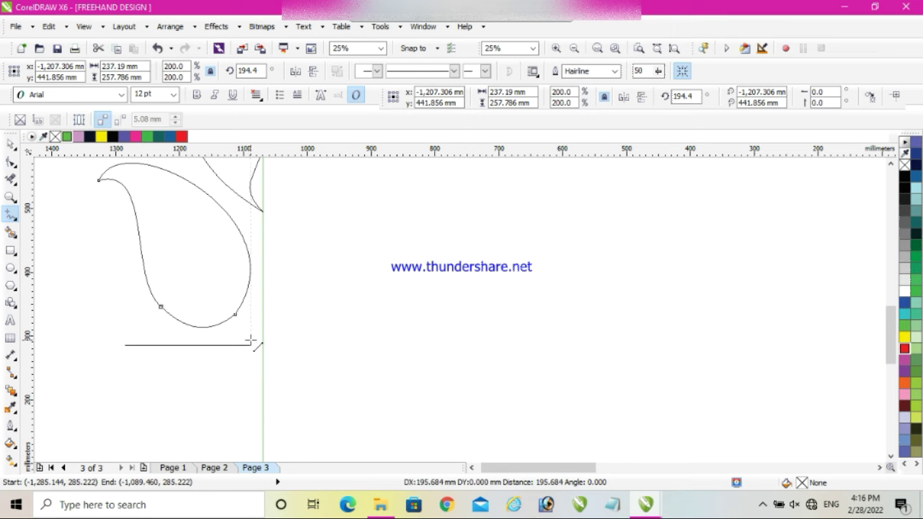
click(250, 340)
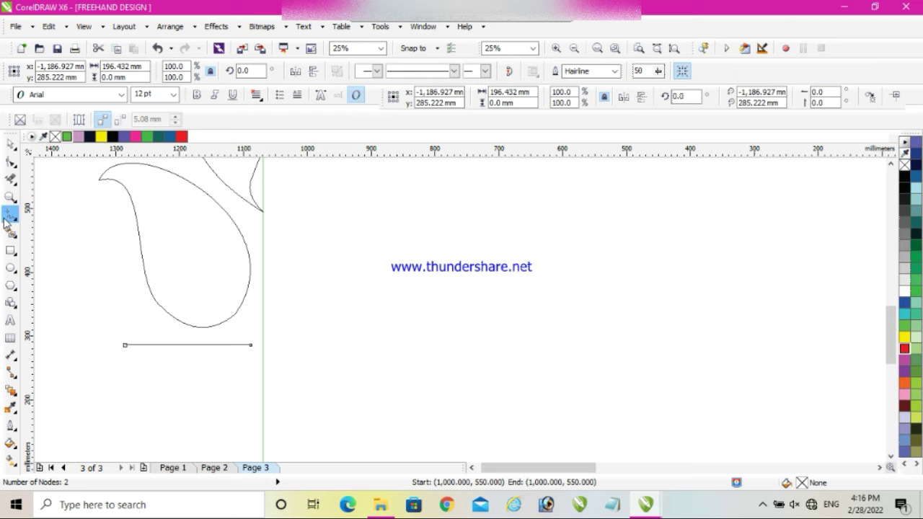
- Convert the line below the large teardrop to a curve and bow it downward, about 98 mm deep
click(11, 163)
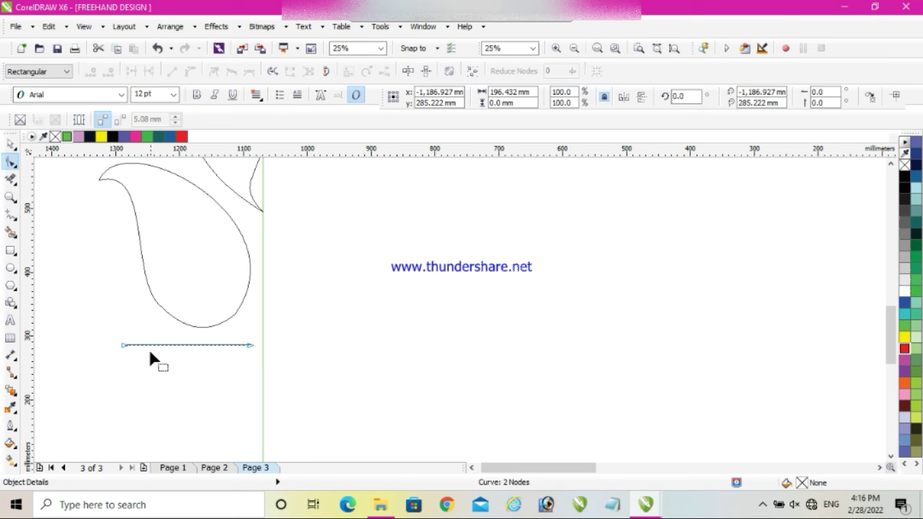
right_click(145, 346)
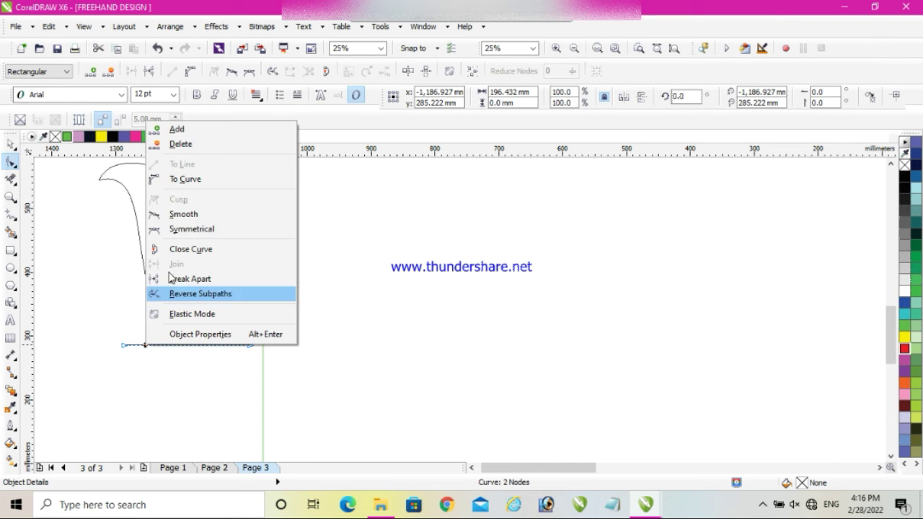
click(181, 185)
drag(153, 346, 119, 399)
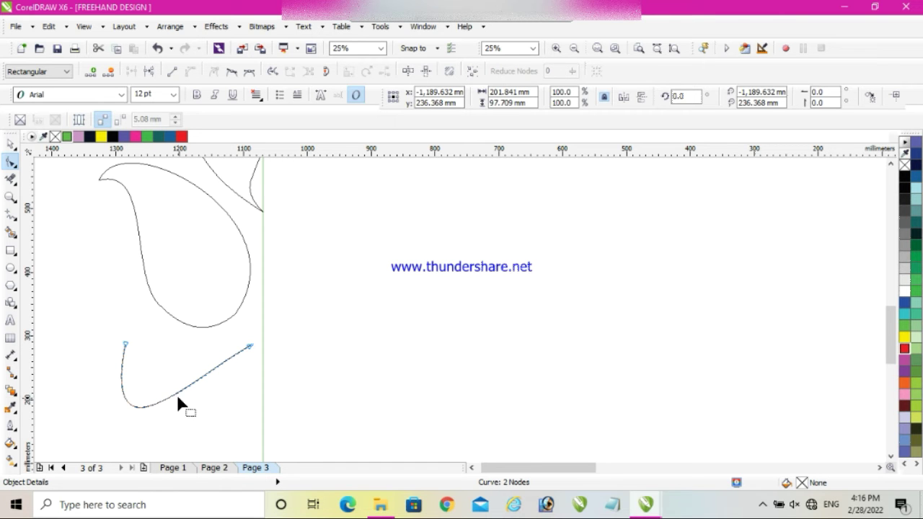
- Adjust both end-node handles of the bowed curve to round its belly, making it about 199 mm wide and 79 mm tall
click(251, 349)
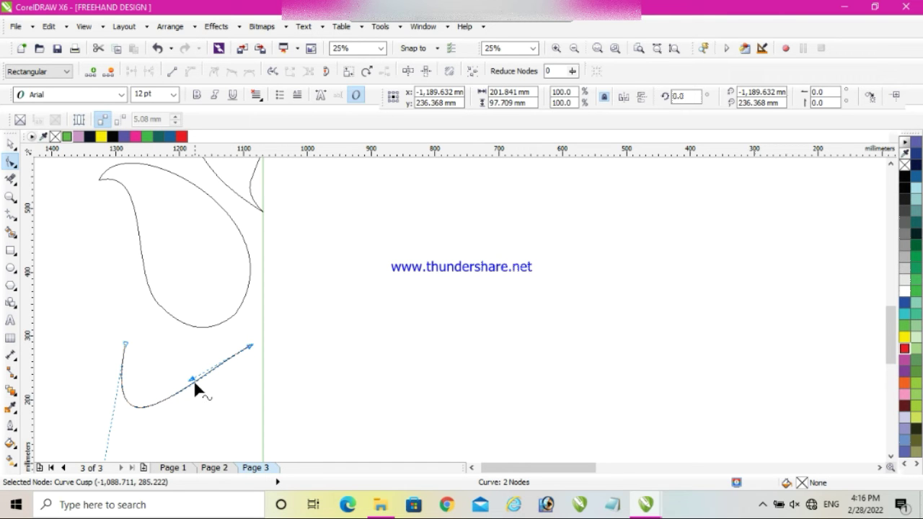
click(200, 400)
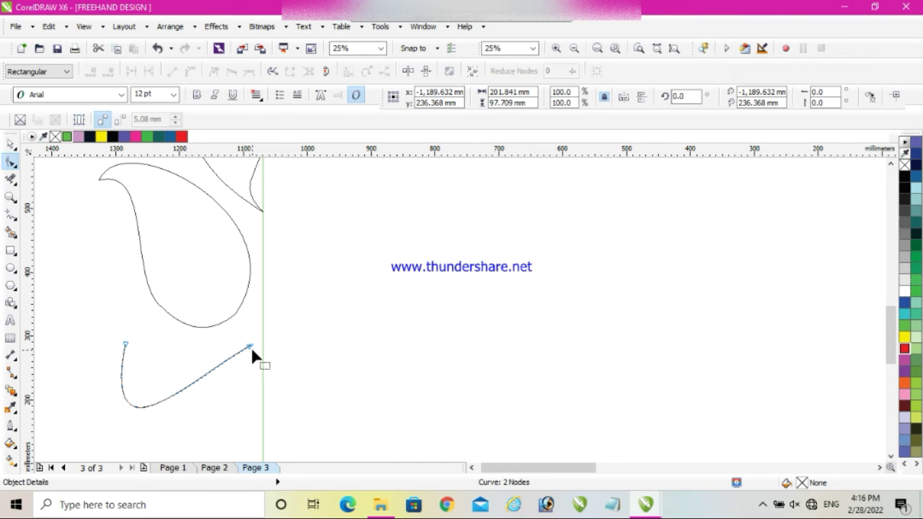
click(251, 347)
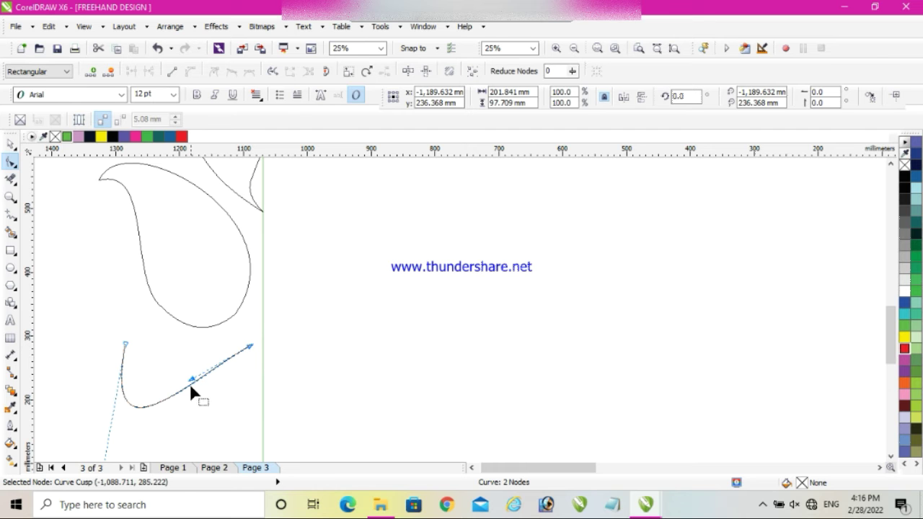
drag(192, 382, 190, 408)
scroll(138, 391, down, 1)
mouse_move(125, 430)
mouse_down()
mouse_move(109, 405)
mouse_move(115, 420)
mouse_up()
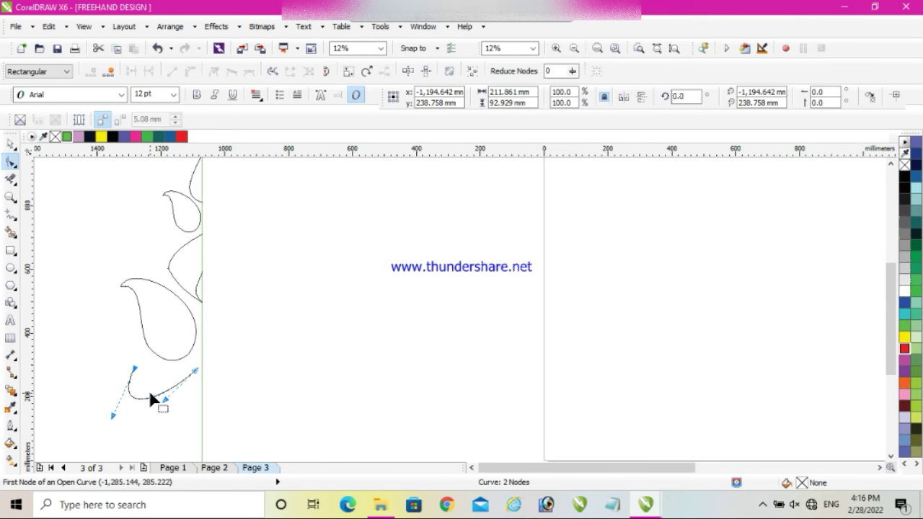
scroll(150, 394, up, 1)
drag(114, 403, 119, 343)
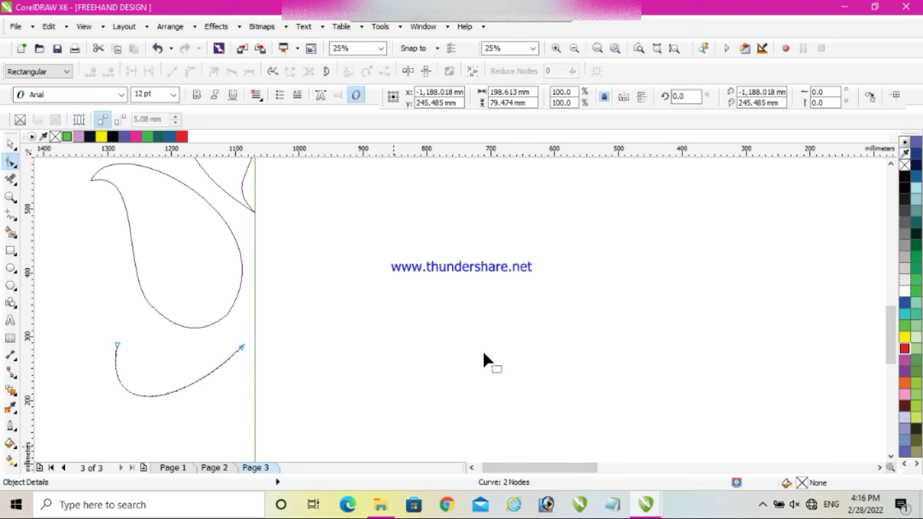
click(10, 143)
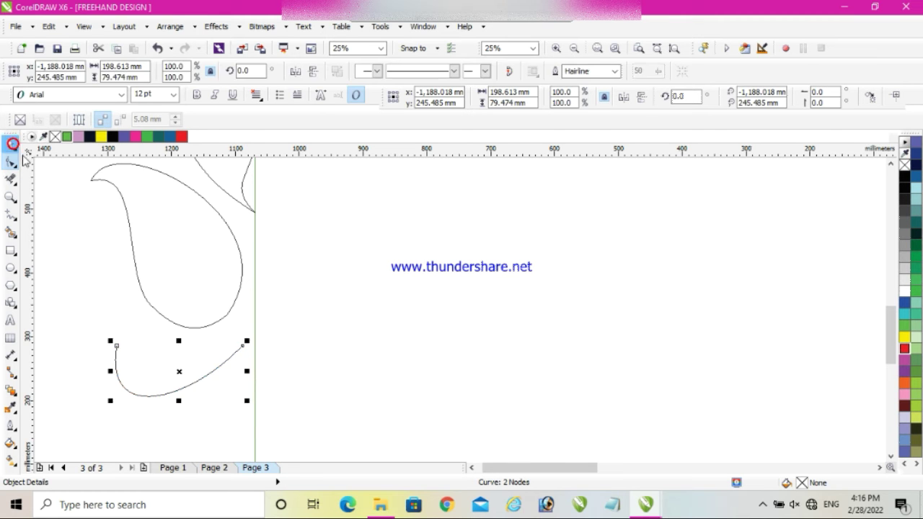
drag(169, 379, 104, 342)
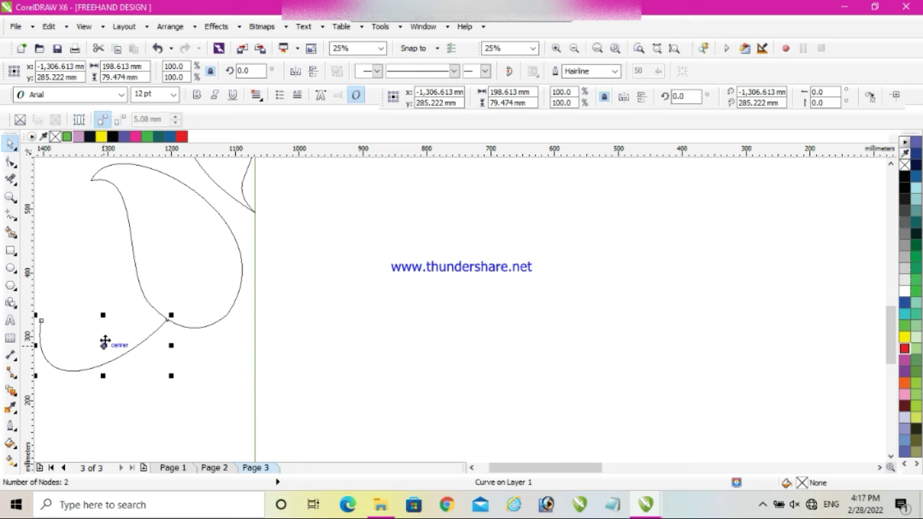
key(ctrl+z)
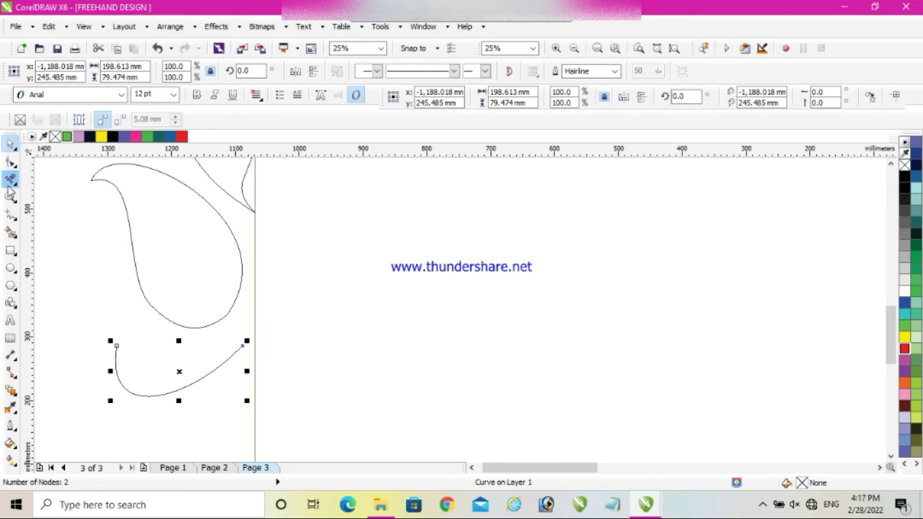
- Pull a copy of the bowed curve outward and down from the shared end points to form a crescent about 241 by 155 mm
click(11, 165)
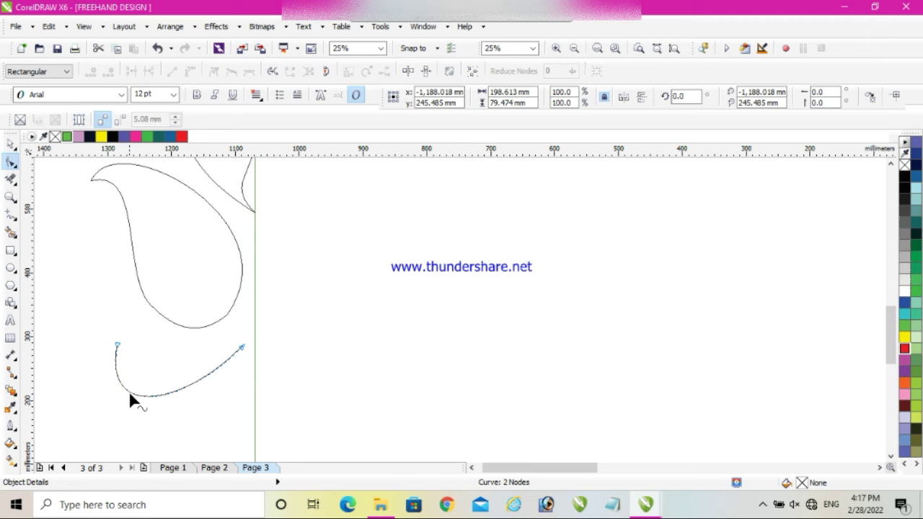
drag(131, 389, 84, 394)
drag(165, 408, 185, 422)
scroll(124, 389, down, 1)
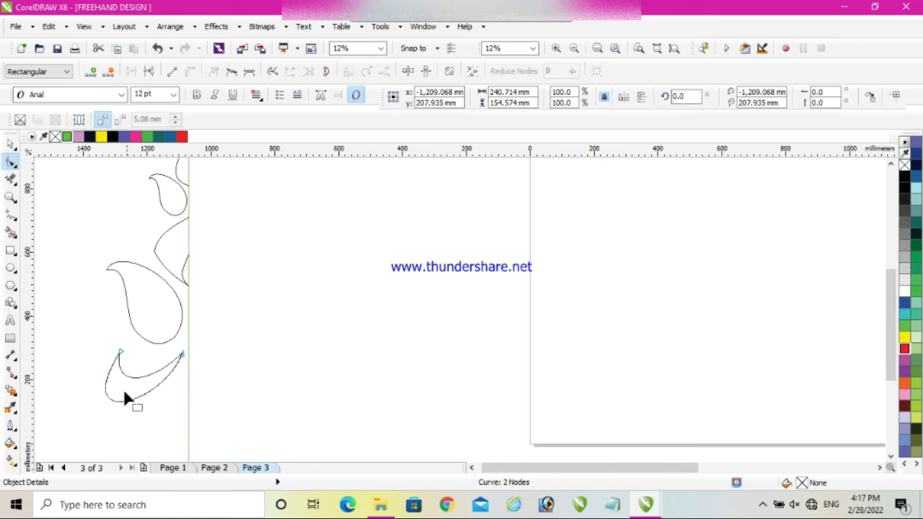
- Reshape the crescent's outer curve into a flatter, wider bow about 249 mm wide and 114 mm tall
scroll(106, 402, up, 2)
drag(127, 342, 137, 324)
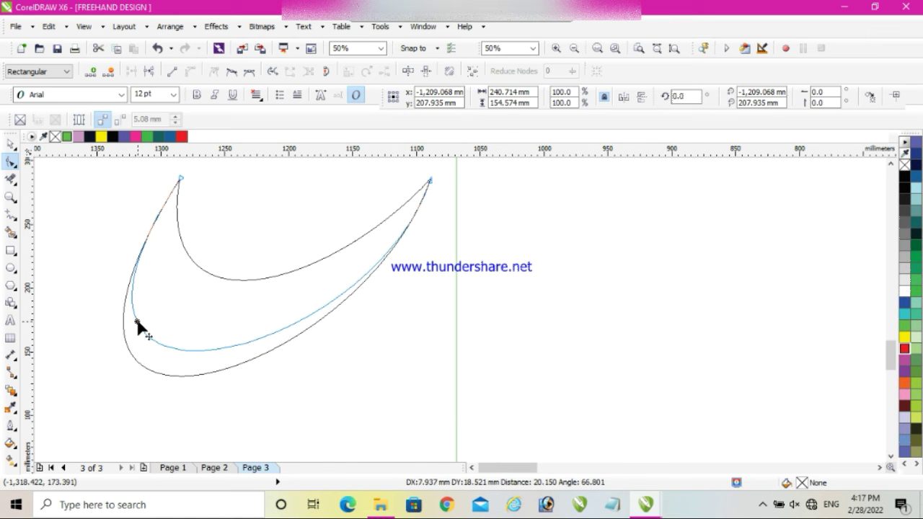
scroll(142, 292, down, 1)
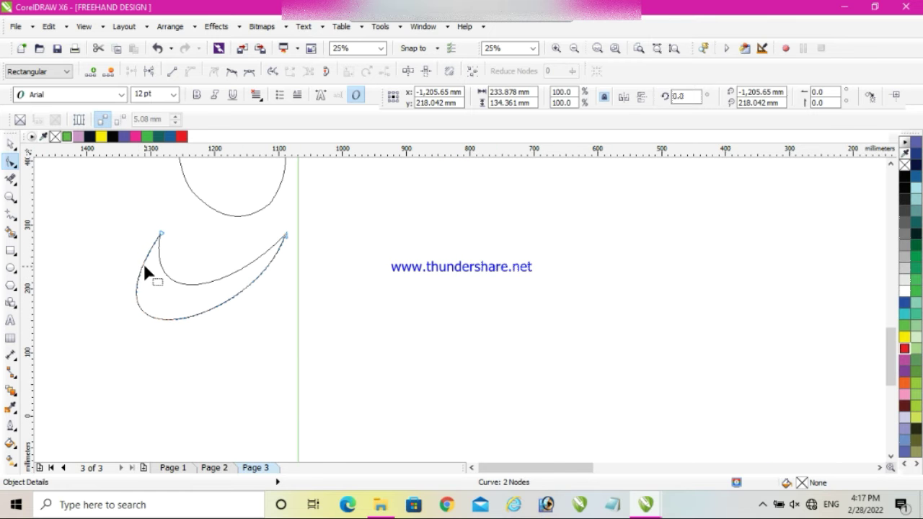
drag(144, 266, 138, 261)
scroll(171, 295, down, 1)
scroll(171, 295, up, 1)
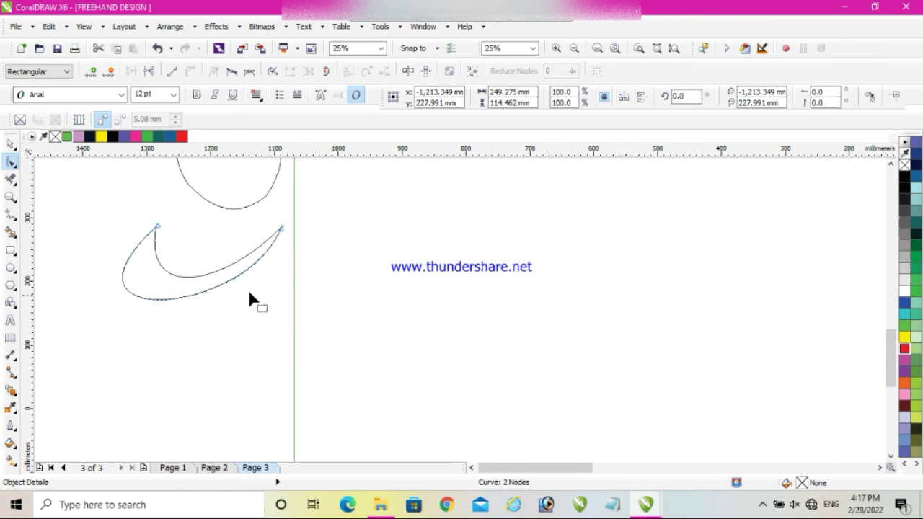
- Adjust the handle at the outer curve's end nearest the guide and deepen its belly, making it about 257 by 137 mm
click(282, 229)
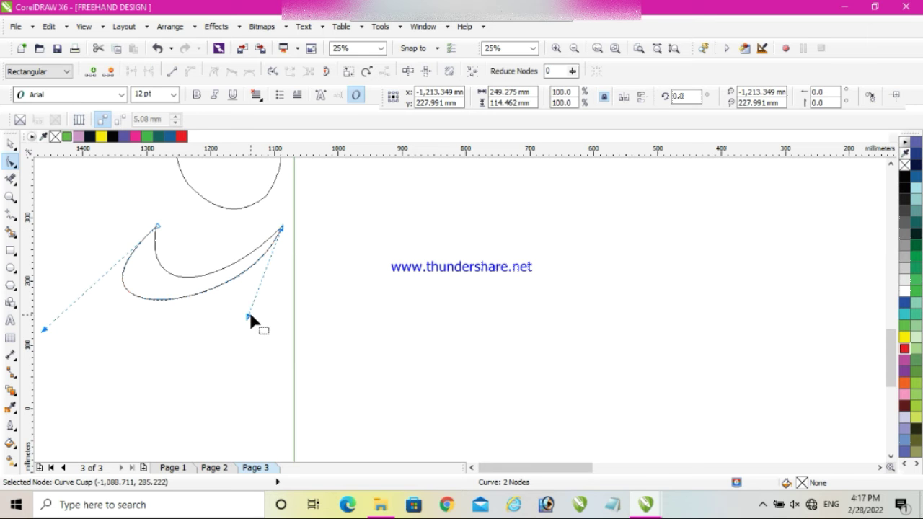
drag(247, 318, 213, 332)
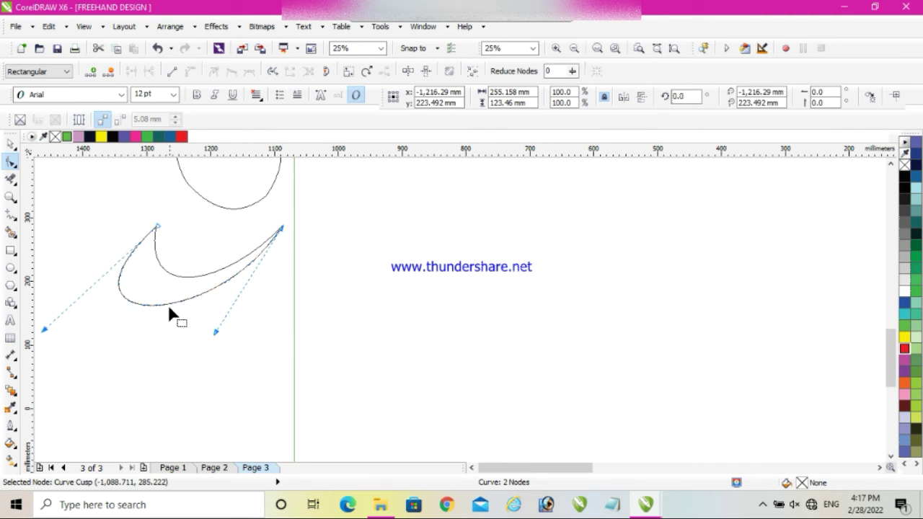
drag(169, 308, 166, 313)
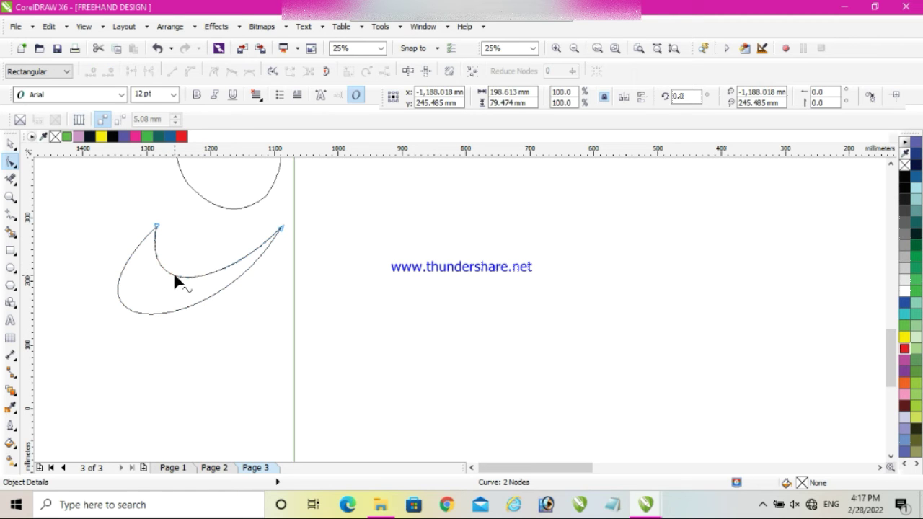
- Pull the belly of the crescent's inner curve outward, making it about 206 mm wide and 84 mm tall
drag(173, 272, 165, 276)
scroll(137, 272, down, 1)
scroll(149, 272, up, 1)
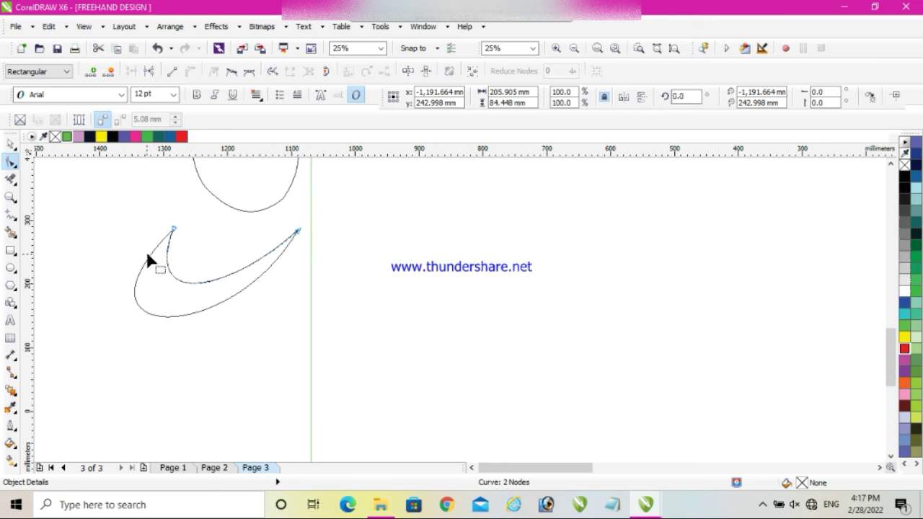
- Pull the belly of the crescent's outer curve down and outward, making it about 270 mm wide and 148 mm tall
click(149, 254)
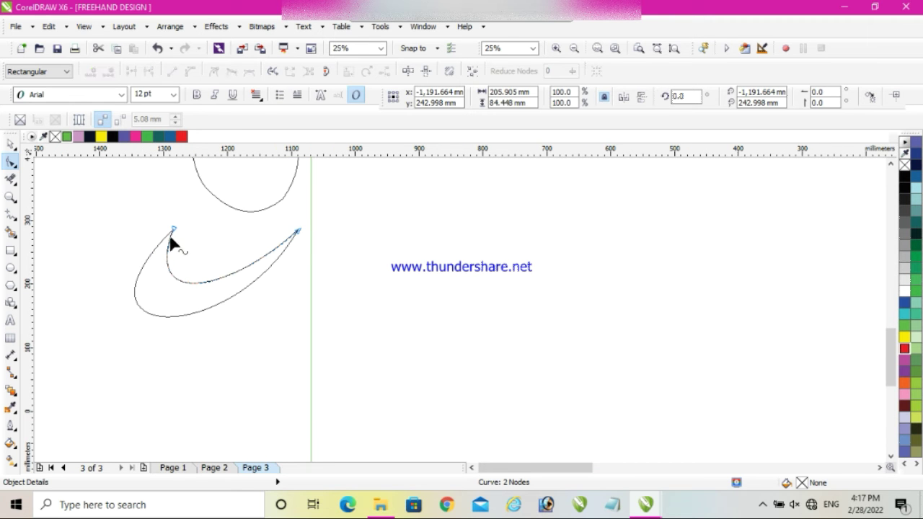
click(173, 234)
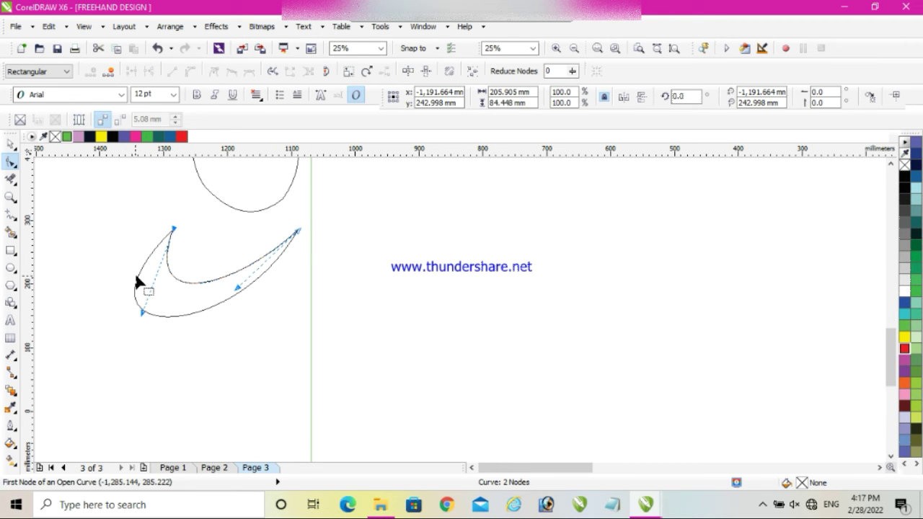
click(137, 272)
click(130, 284)
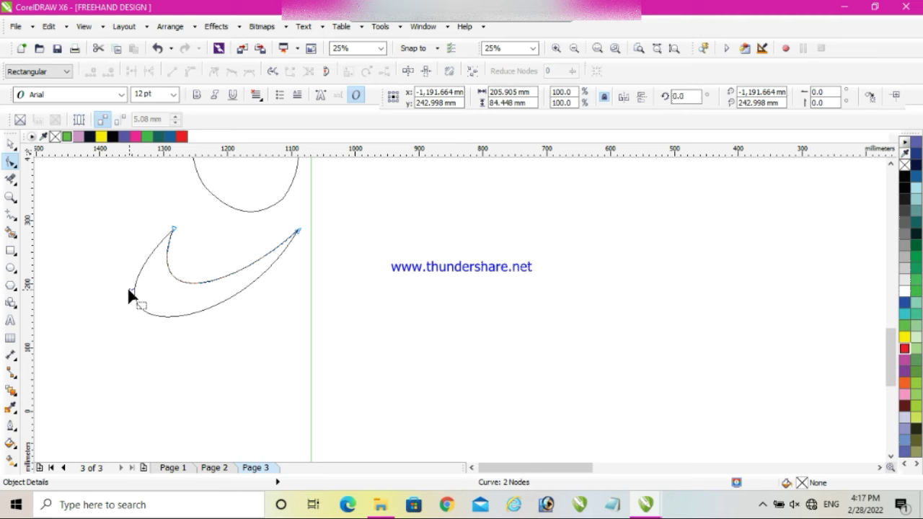
click(141, 309)
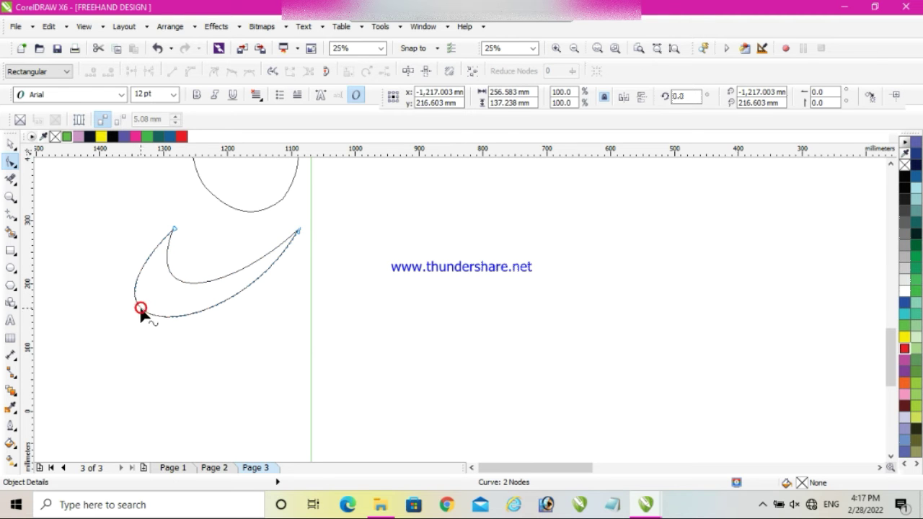
drag(145, 314, 138, 318)
- Select both curves of the crescent and place a vertically flipped copy above it, on the outer side of the large teardrop
scroll(200, 323, down, 1)
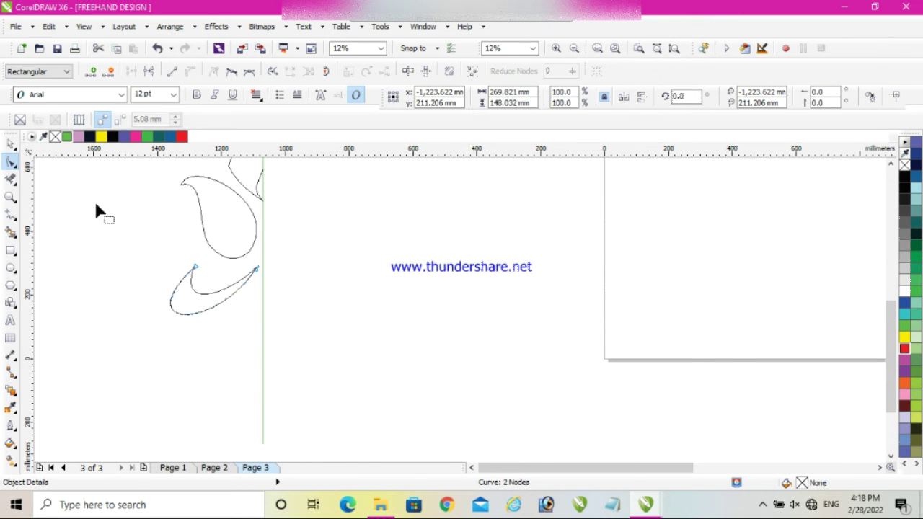
click(10, 143)
drag(214, 288, 285, 335)
key(ctrl+z)
drag(208, 295, 115, 212)
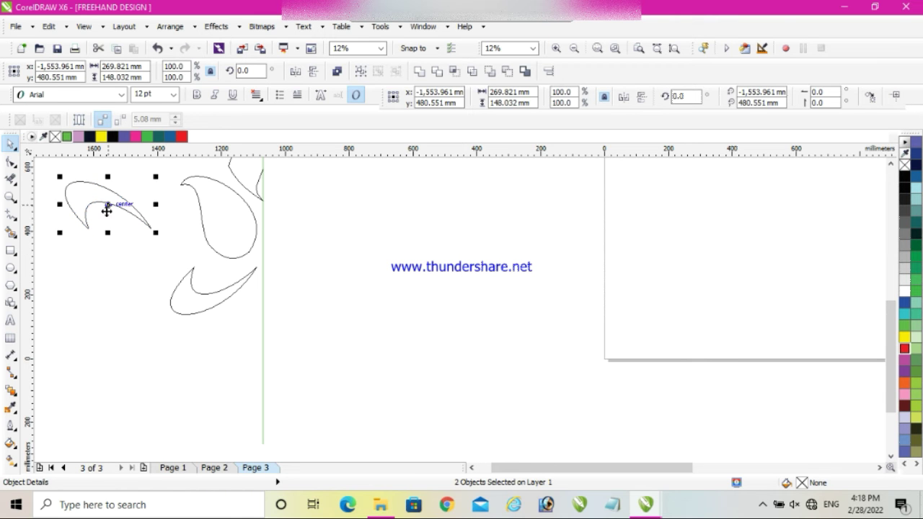
- Move the flipped crescent down beside the original crescent's outer side and rotate it to 19.4 degrees
click(112, 204)
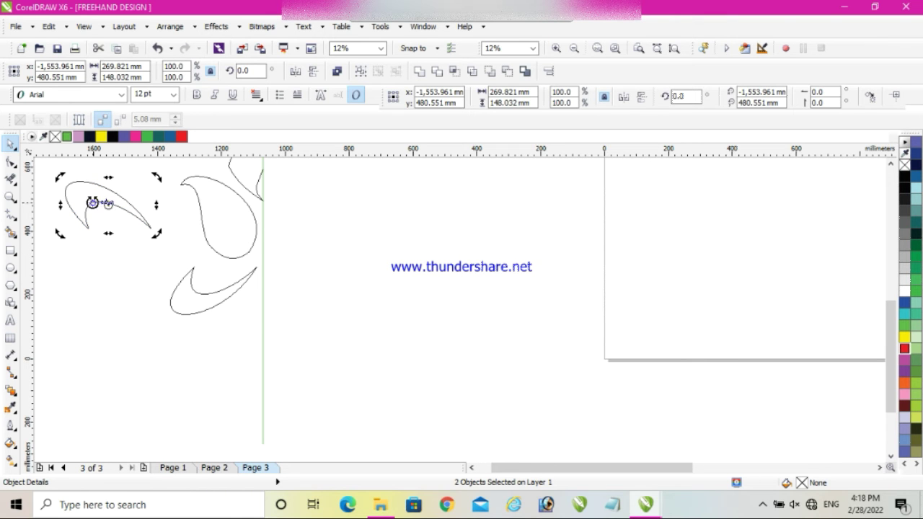
drag(62, 176, 128, 222)
click(208, 212)
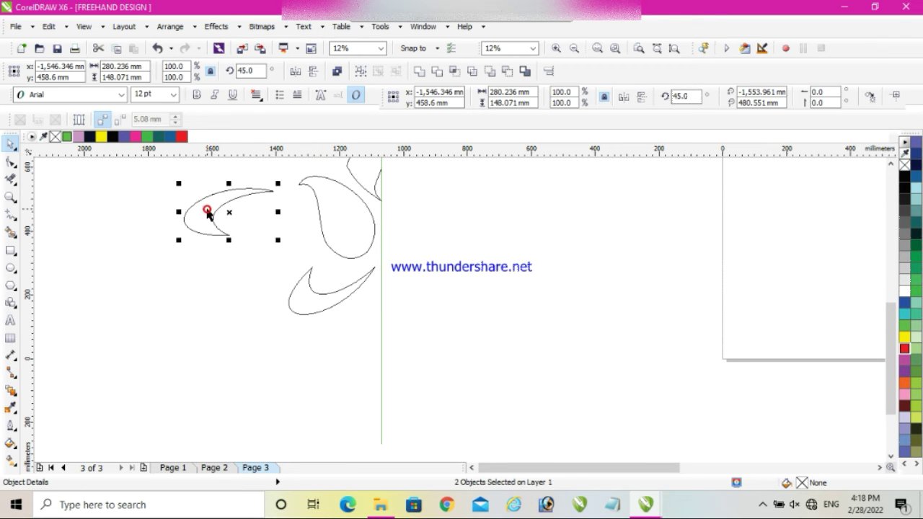
drag(226, 211, 278, 270)
click(270, 268)
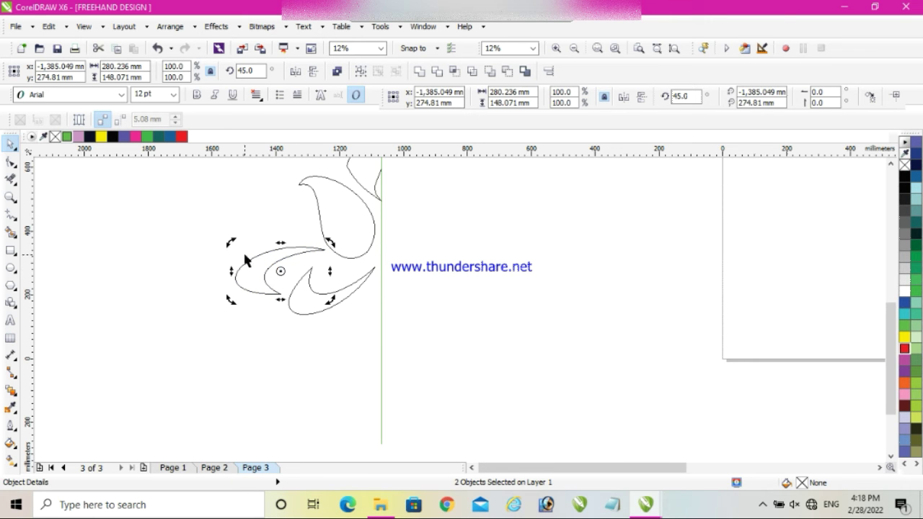
mouse_move(228, 243)
mouse_down()
mouse_move(239, 226)
mouse_move(243, 238)
mouse_up()
- Scale the flipped crescent to about 229 by 109 mm and position it just above the original crescent's outer tip
click(269, 268)
drag(272, 268, 225, 245)
click(264, 275)
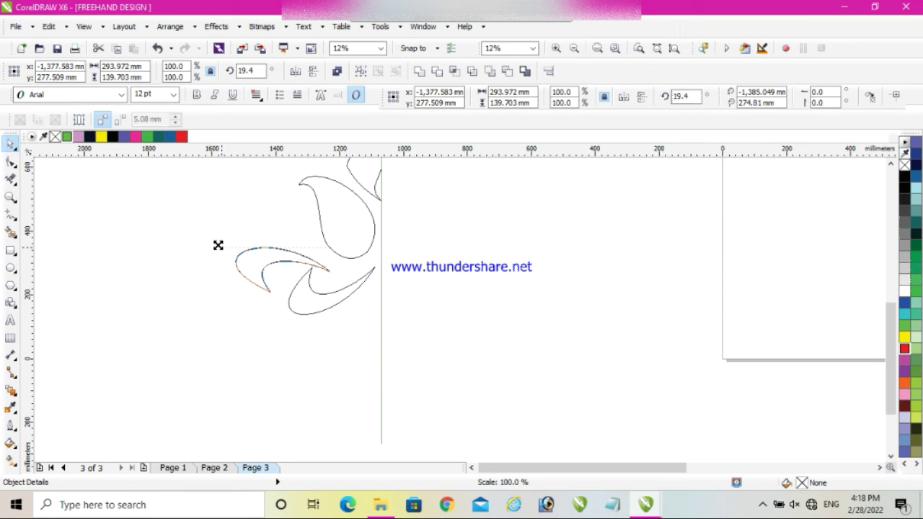
drag(225, 248, 229, 252)
scroll(257, 282, up, 1)
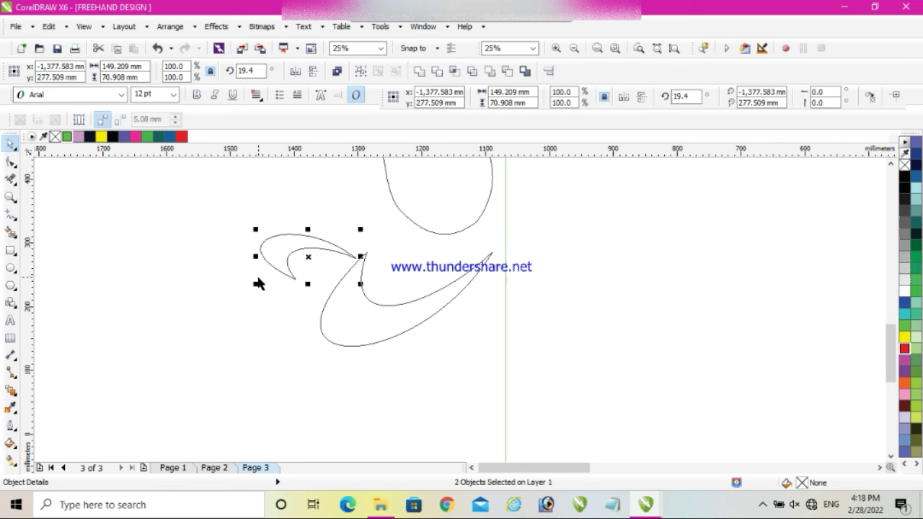
scroll(320, 262, down, 1)
drag(341, 274, 363, 292)
drag(310, 261, 312, 247)
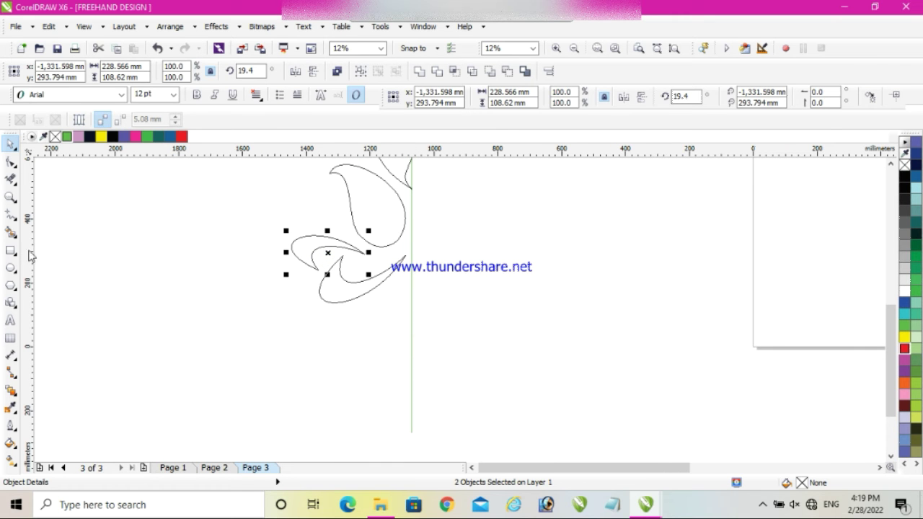
- Draw a half triangle below the crescents with a diagonal line about 103 mm out and down from the guide and a horizontal line back
click(11, 215)
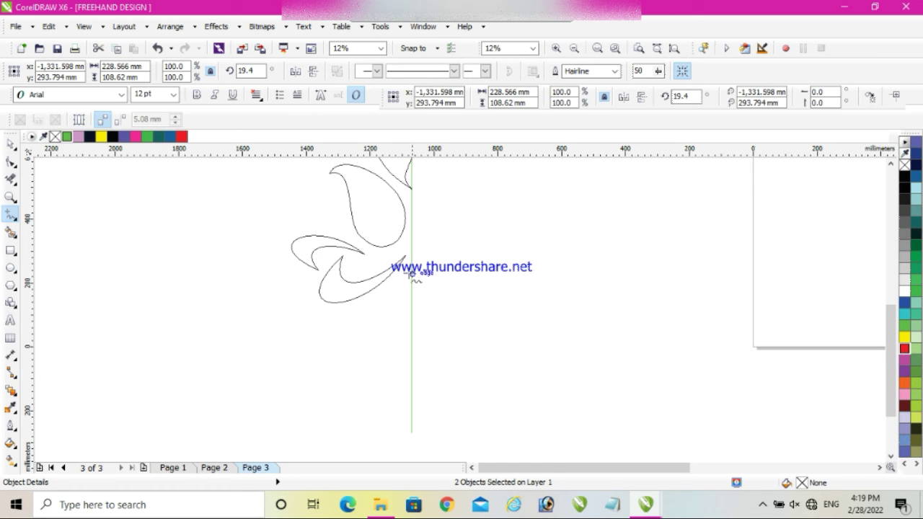
click(412, 276)
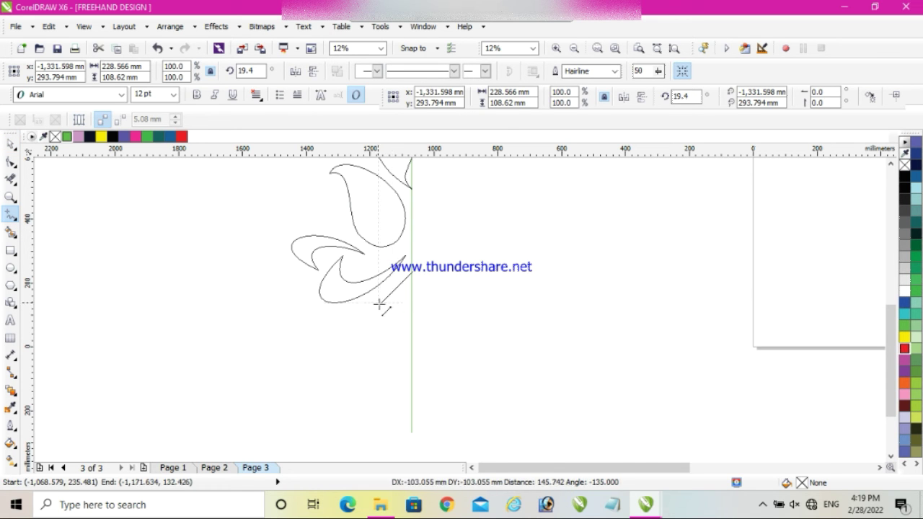
click(379, 304)
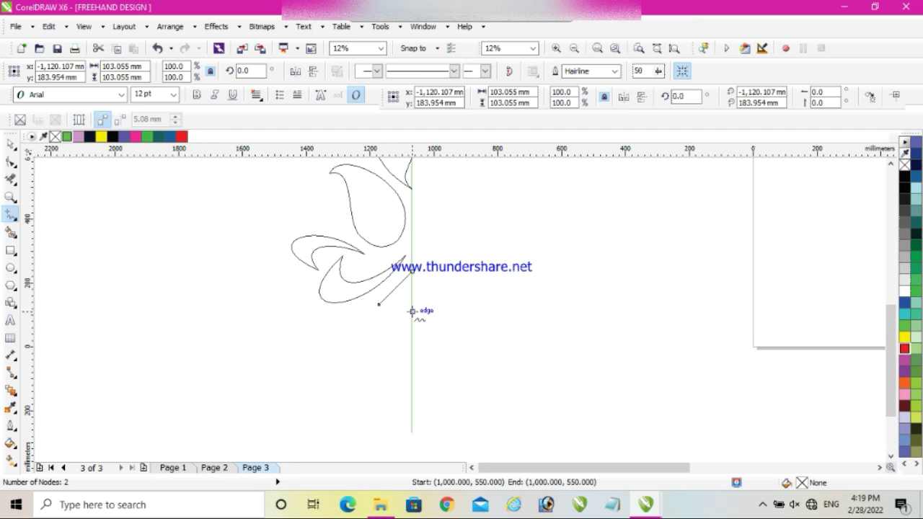
click(379, 305)
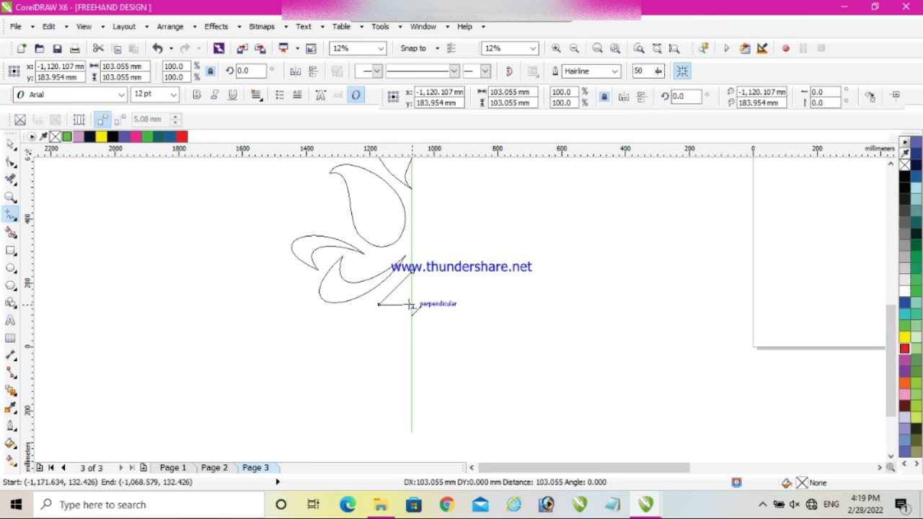
click(412, 305)
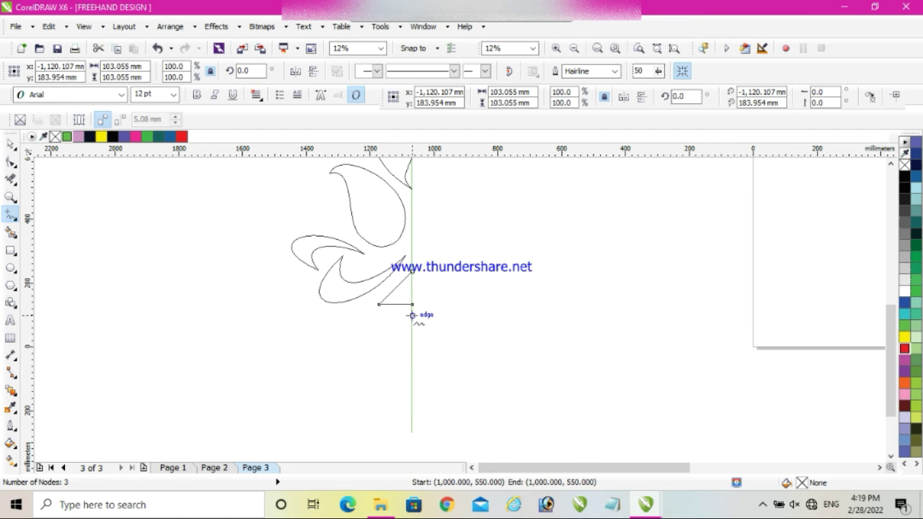
- Draw a rectangle about 149 by 70 mm against the guide, just below the half triangle
click(11, 251)
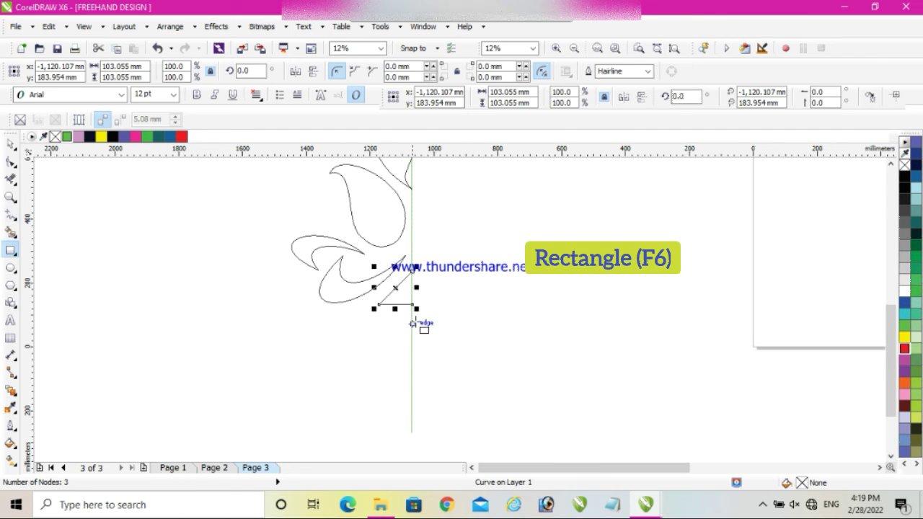
drag(409, 313, 361, 337)
scroll(316, 327, down, 1)
scroll(315, 327, down, 1)
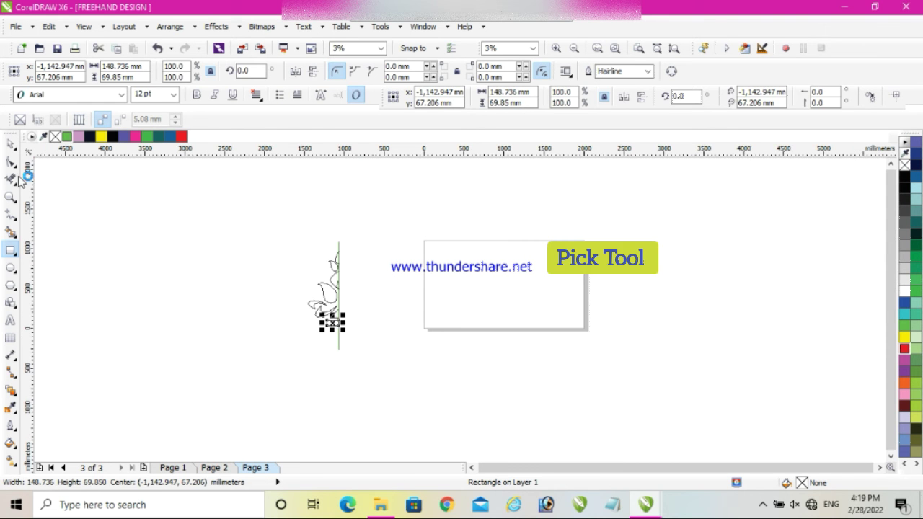
- Place a vertically mirrored copy of the topmost small teardrop and half leaf below the rectangle along the guide
click(11, 144)
scroll(318, 277, up, 1)
drag(322, 217, 362, 405)
key(ctrl)
scroll(347, 404, up, 4)
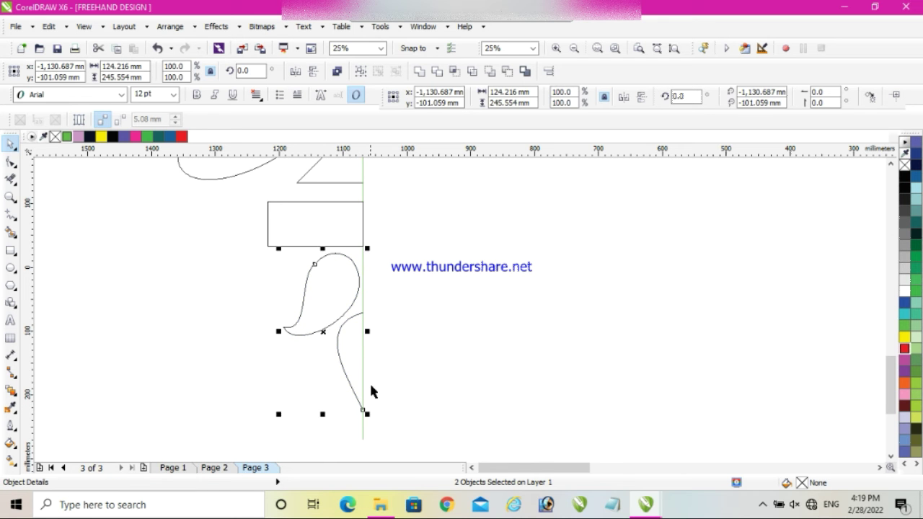
- Select the complete half design with its guide line and make a horizontally mirrored copy across the guide
scroll(371, 380, down, 2)
scroll(372, 380, down, 1)
drag(264, 175, 414, 374)
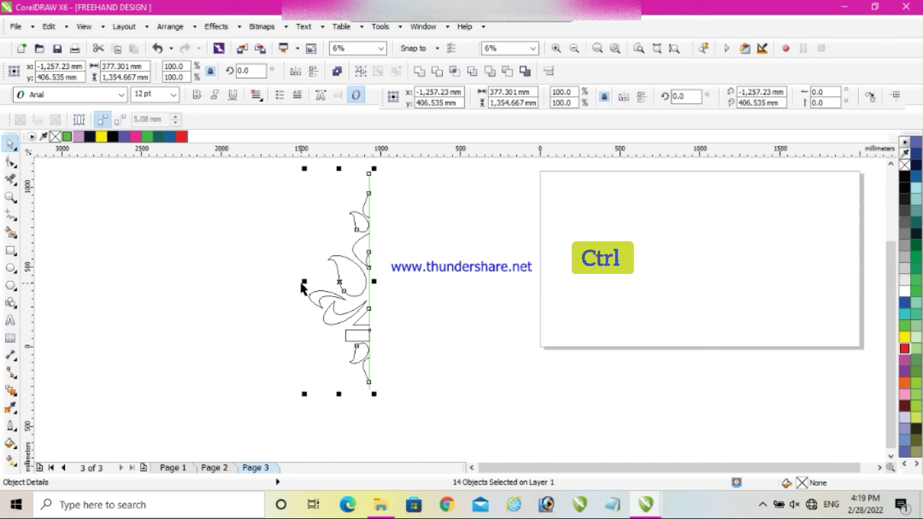
drag(303, 283, 392, 293)
right_click(392, 293)
- Delete both overlapping vertical guide lines running through the centre of the mirrored design
scroll(392, 278, down, 1)
scroll(393, 245, up, 2)
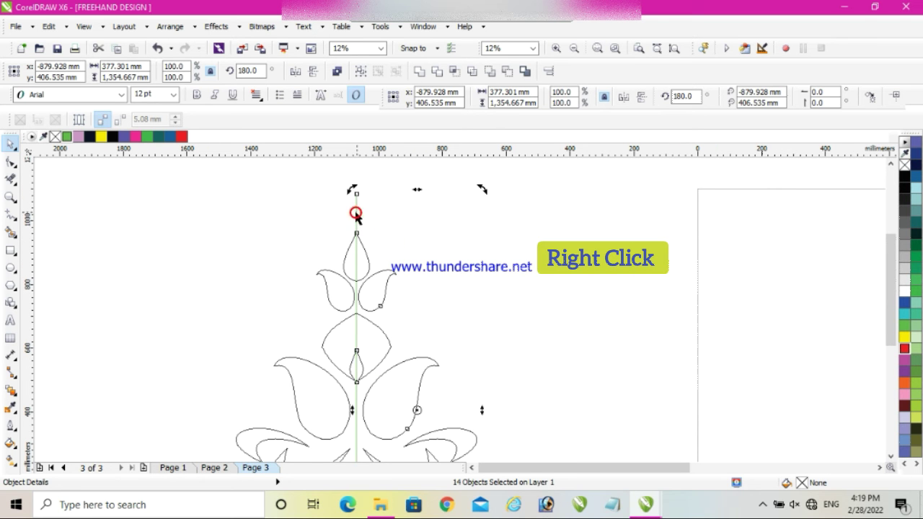
key(Delete)
click(357, 200)
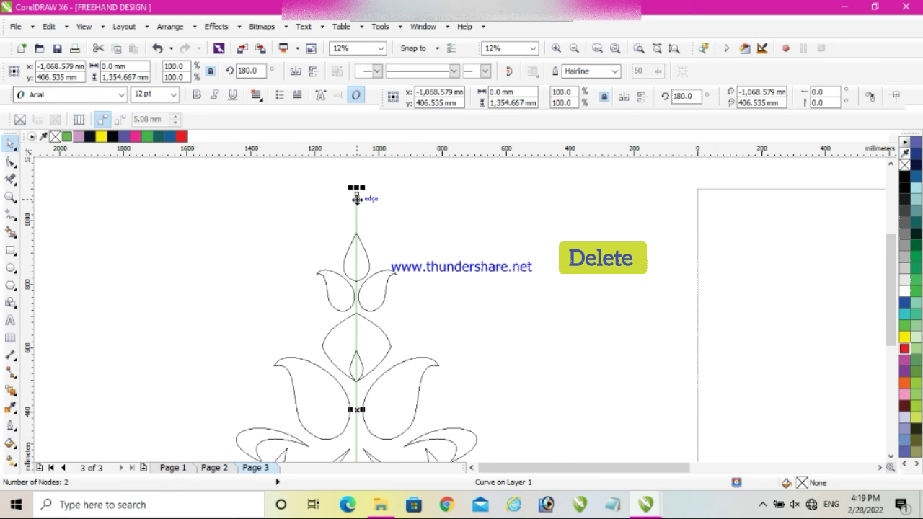
right_click(358, 204)
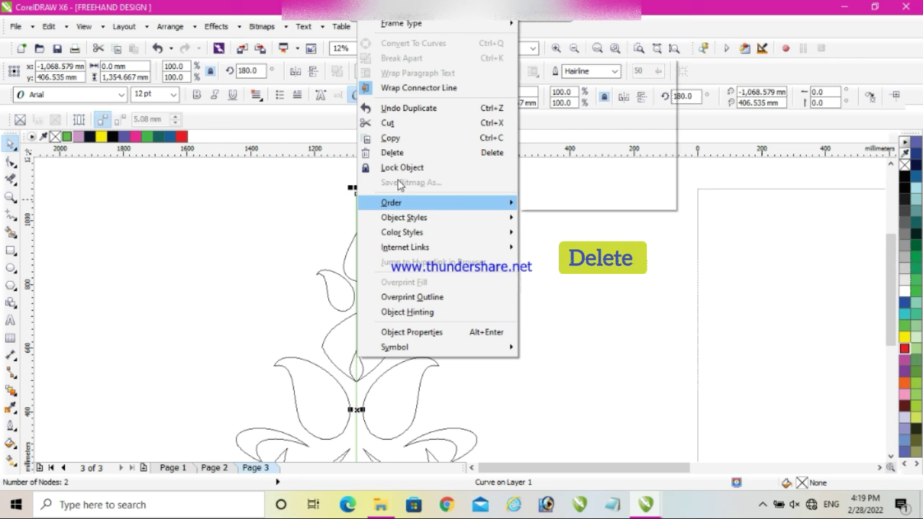
click(398, 152)
scroll(324, 218, down, 2)
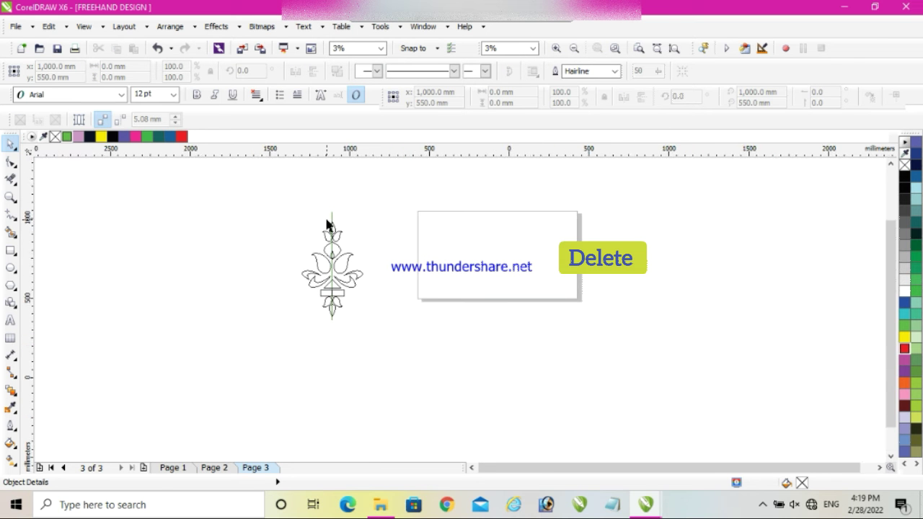
click(326, 225)
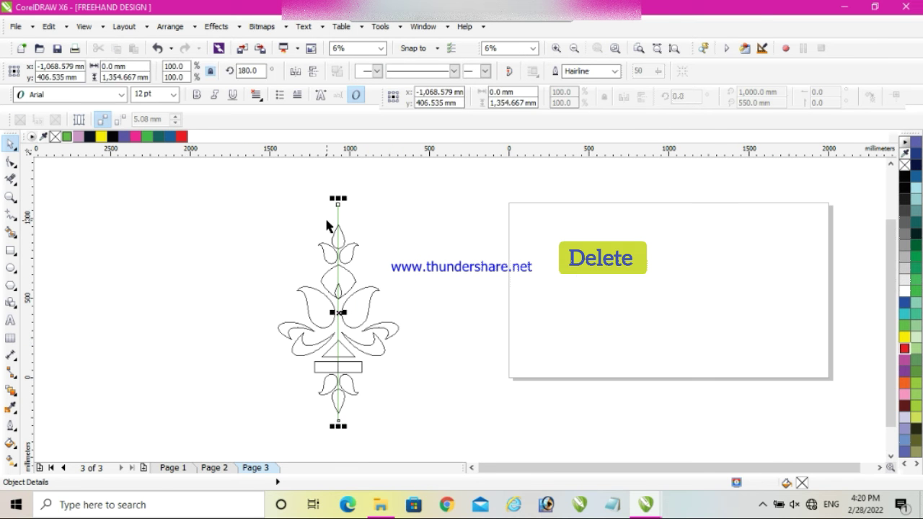
click(375, 206)
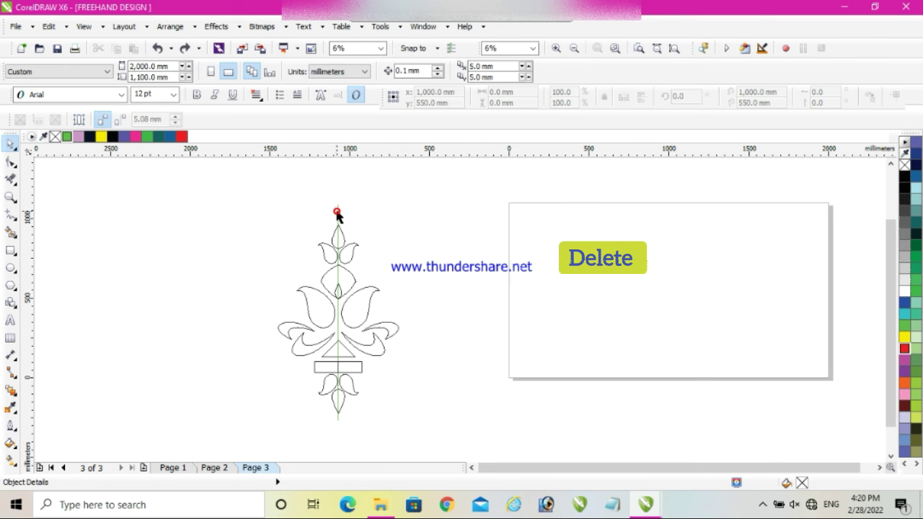
click(337, 213)
click(338, 210)
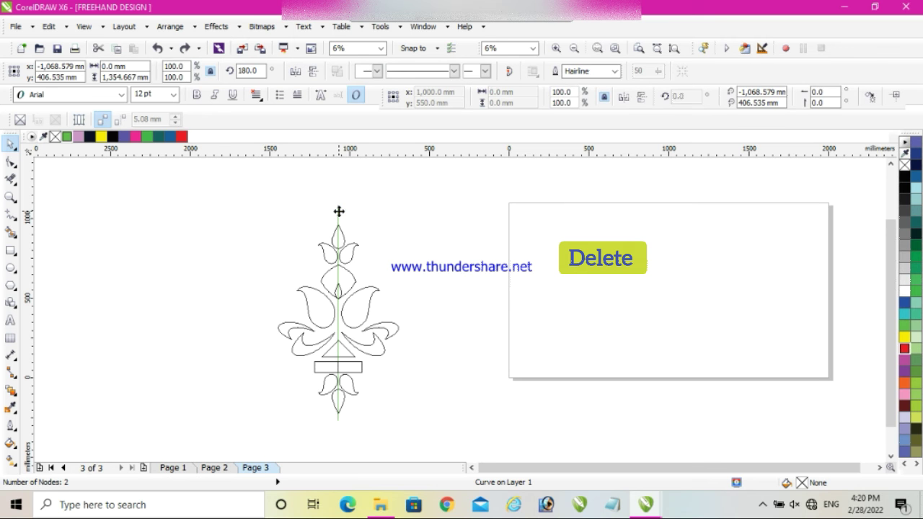
click(339, 208)
key(Delete)
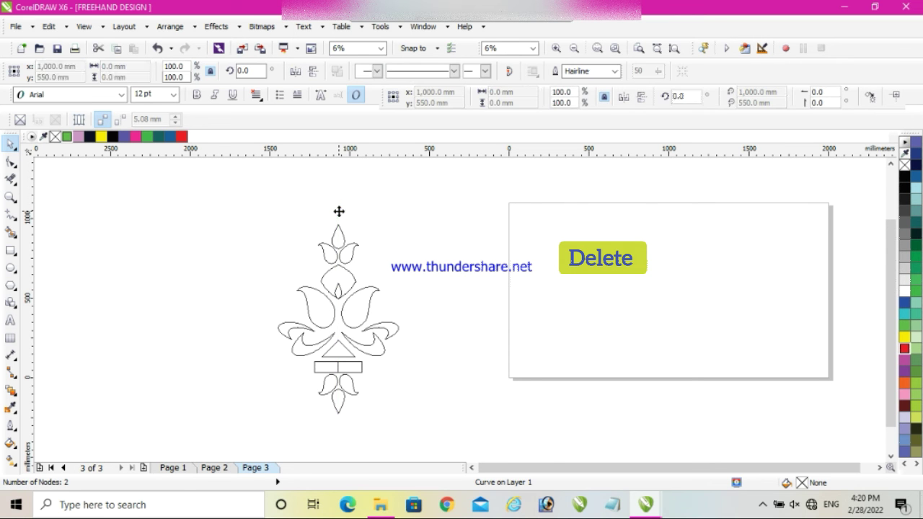
- Draw a short horizontal straight line outward from the top tip of the ornament
drag(247, 205, 446, 441)
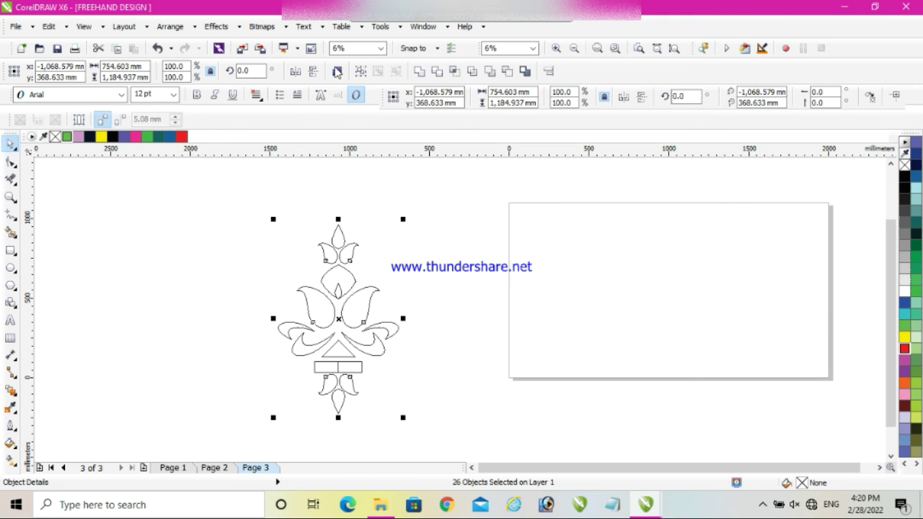
click(11, 215)
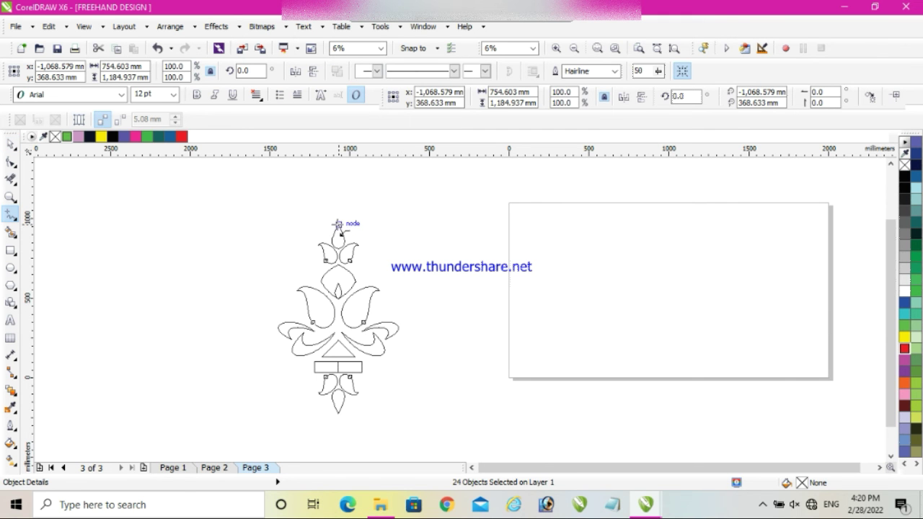
click(339, 225)
click(384, 224)
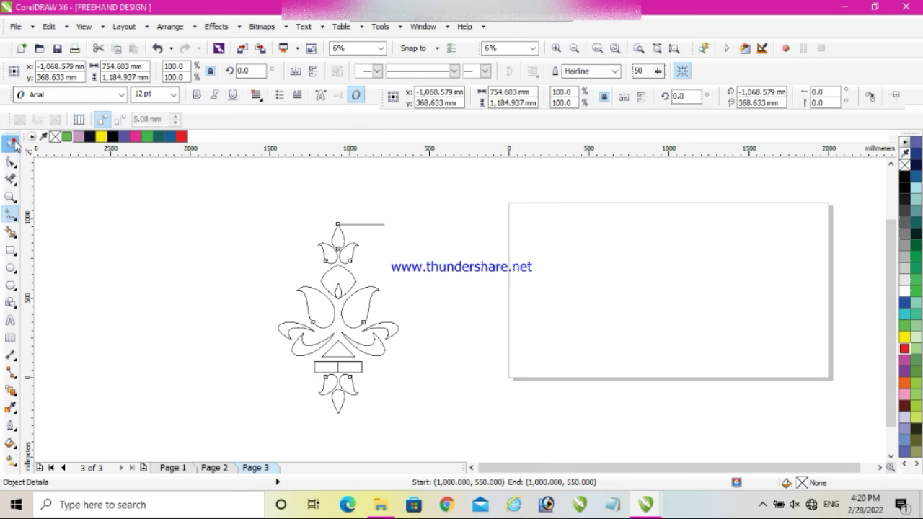
- Select the whole ornament, move it farther away from the page and group all its objects
click(14, 144)
key(ctrl+a)
drag(218, 192, 432, 434)
key(ctrl+a)
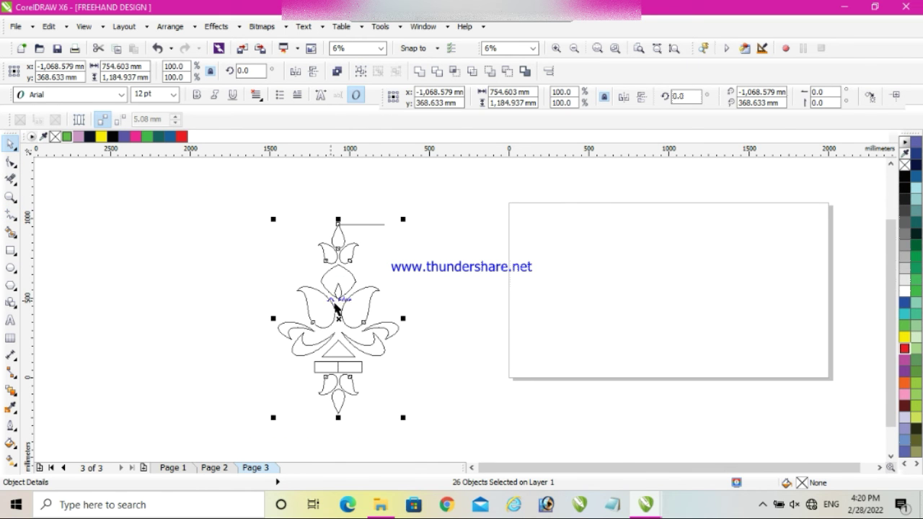
drag(339, 318, 177, 307)
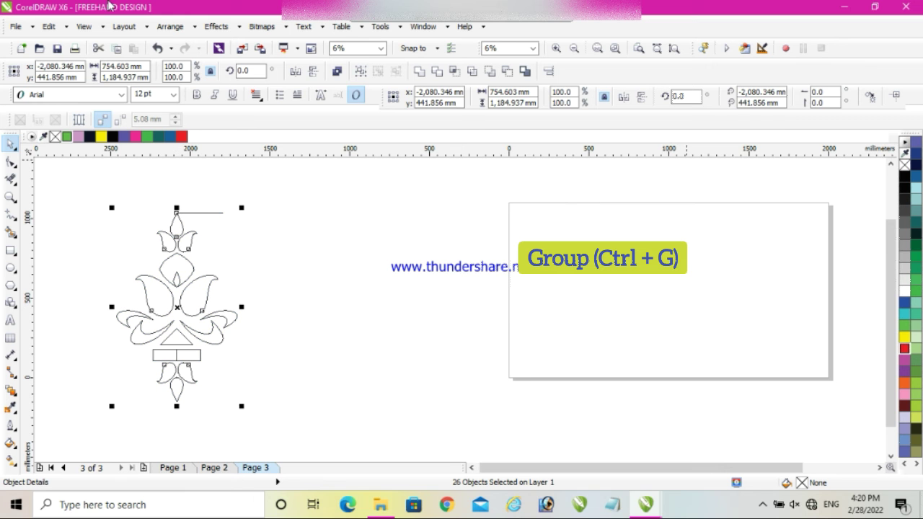
click(361, 70)
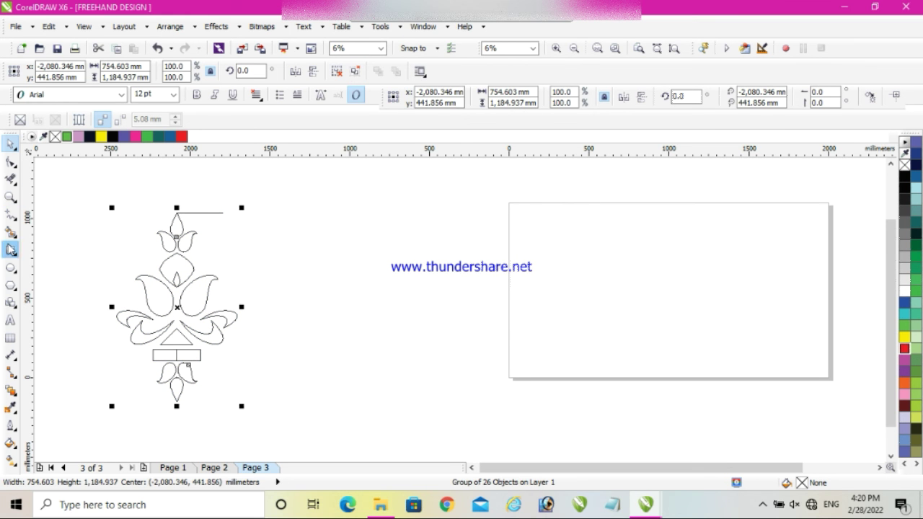
click(10, 179)
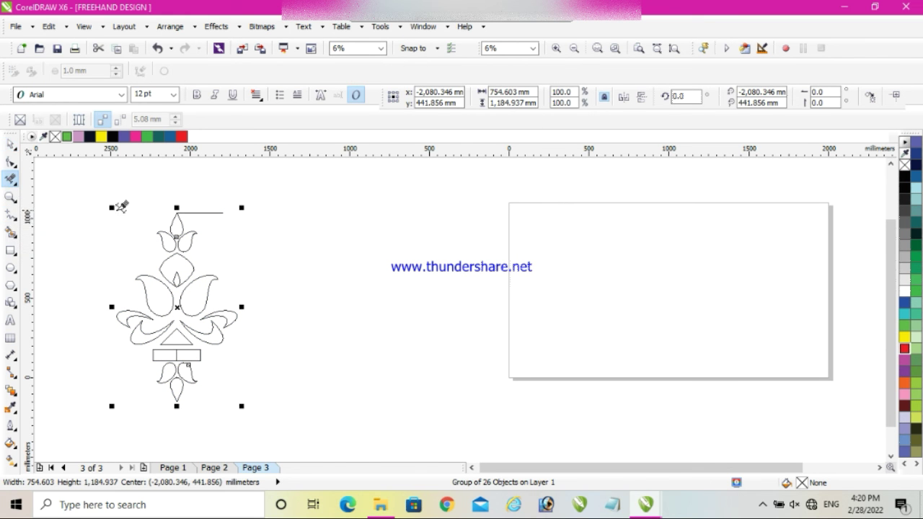
scroll(156, 219, up, 3)
scroll(223, 330, down, 2)
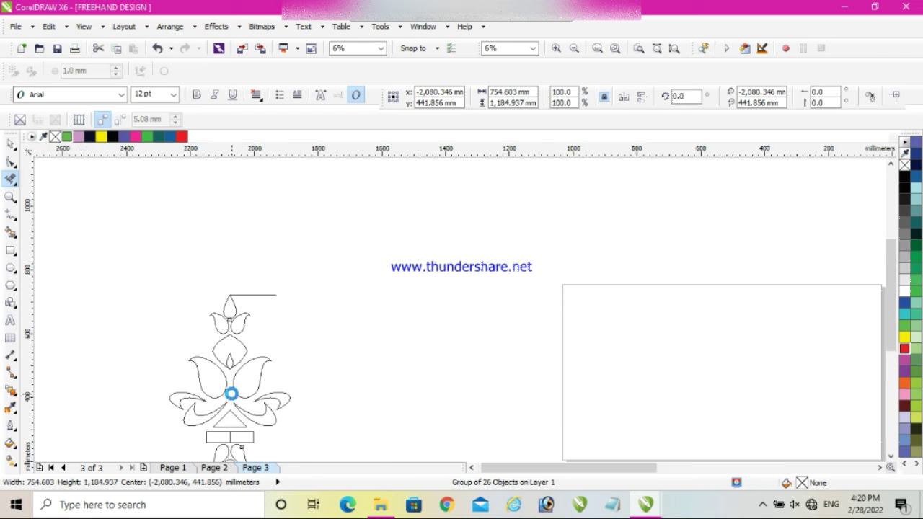
scroll(200, 254, up, 5)
scroll(221, 284, down, 3)
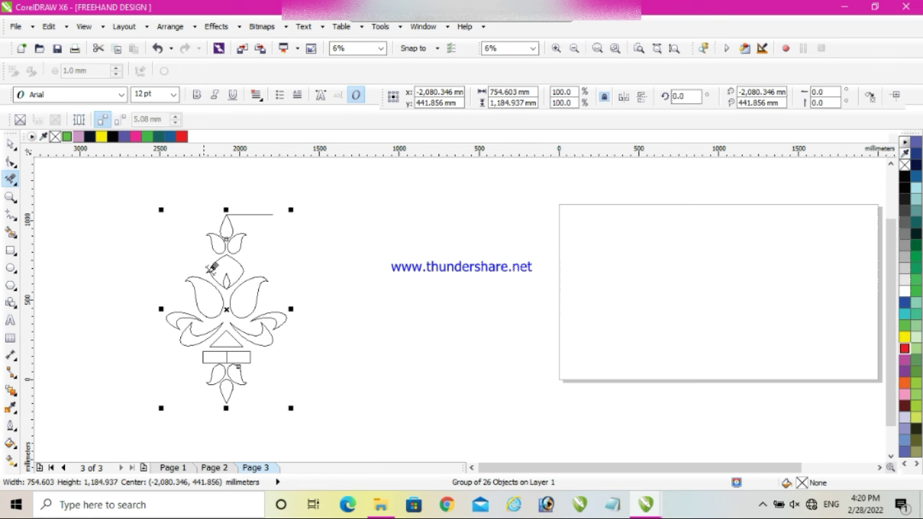
- Smart Fill the ornament's top drop, the two small petals beside it and the diamond-shaped petal below with light purple #CC99CC
click(9, 233)
scroll(185, 207, up, 2)
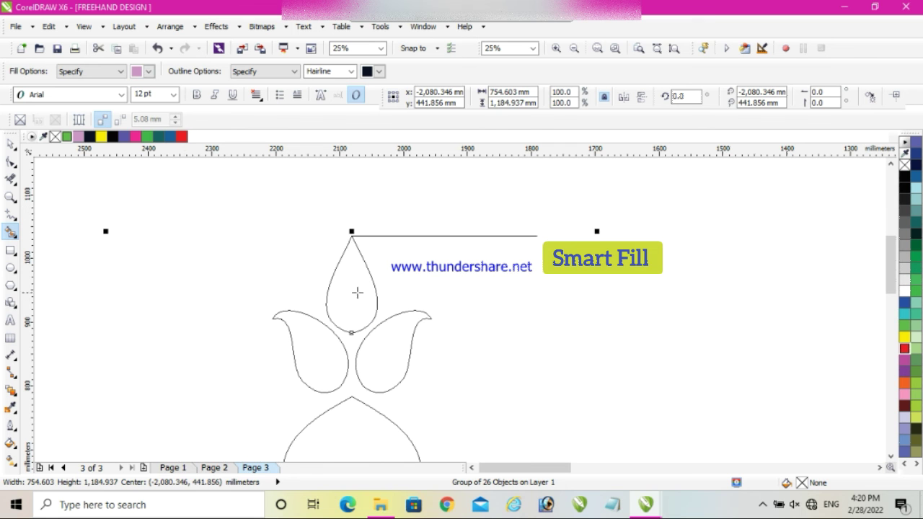
click(357, 293)
click(328, 361)
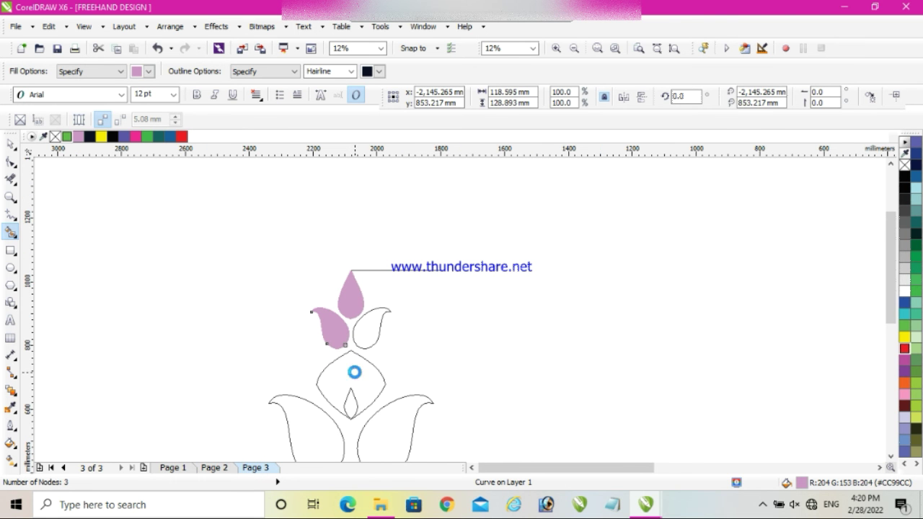
click(355, 372)
click(371, 330)
scroll(371, 336, down, 2)
scroll(373, 377, up, 1)
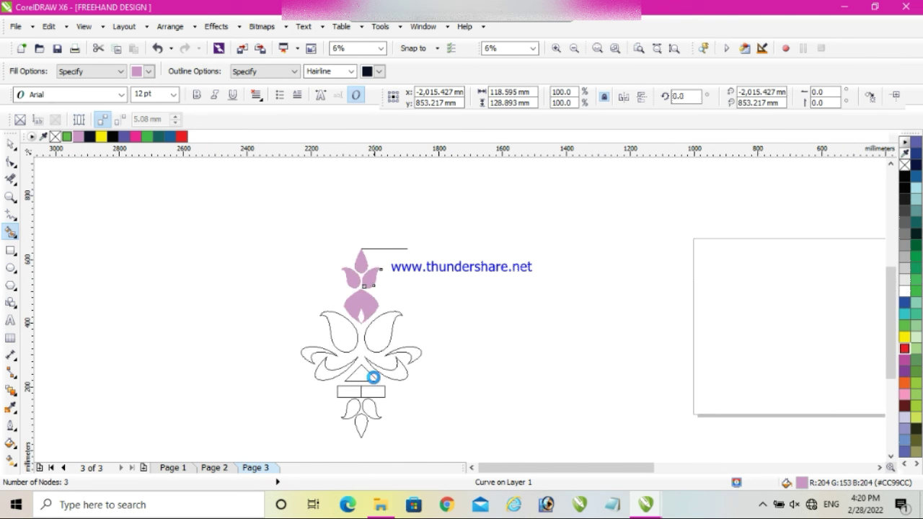
- Smart Fill the two large middle petals and the four curled leaves beneath them with light purple #CC99CC
scroll(373, 377, up, 1)
click(320, 298)
click(387, 302)
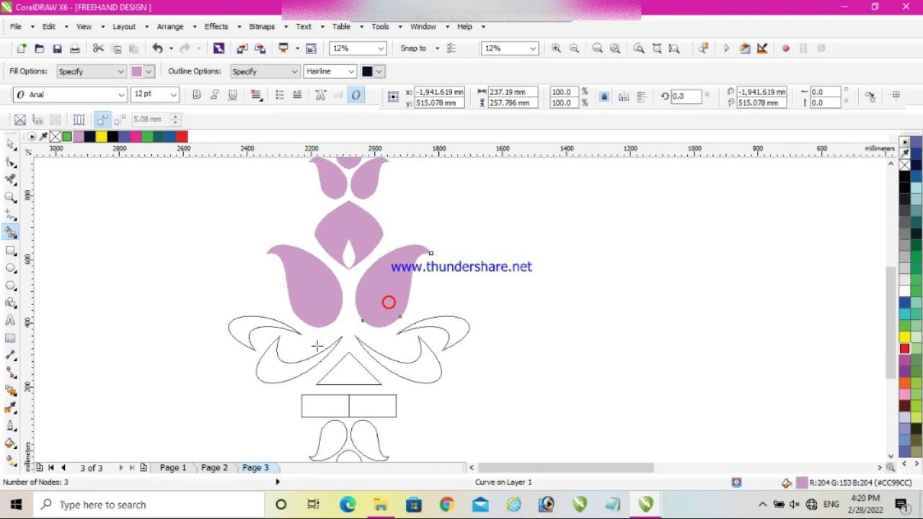
click(277, 375)
click(406, 367)
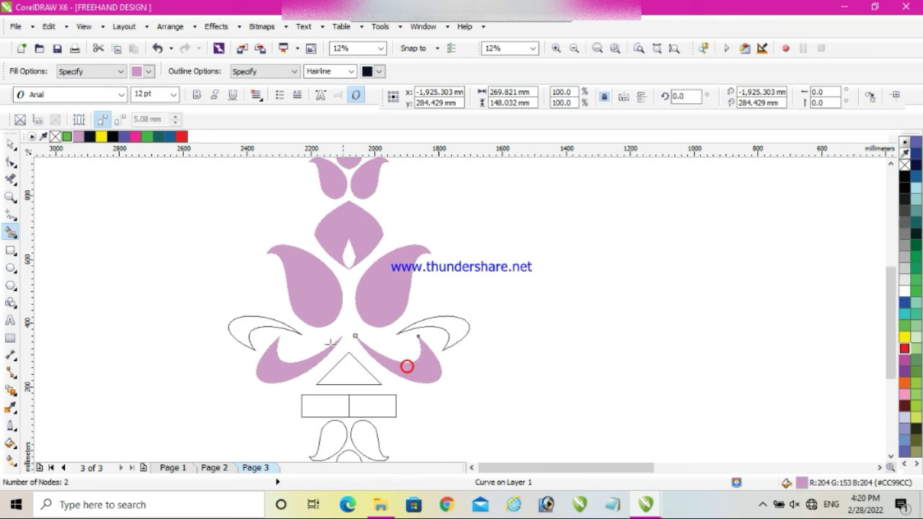
click(246, 327)
click(443, 325)
- Smart Fill the triangle, both rectangle halves and the three shapes at the ornament's base with light purple #CC99CC
click(354, 373)
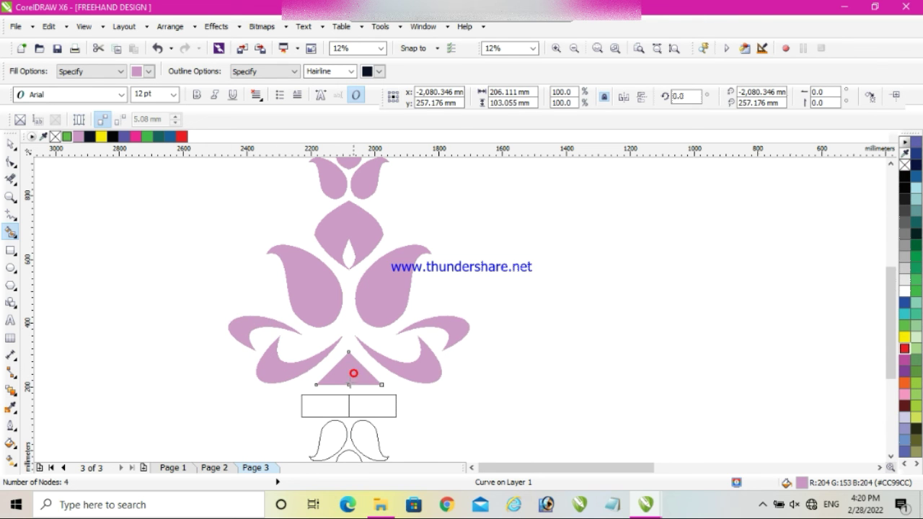
click(330, 407)
click(385, 402)
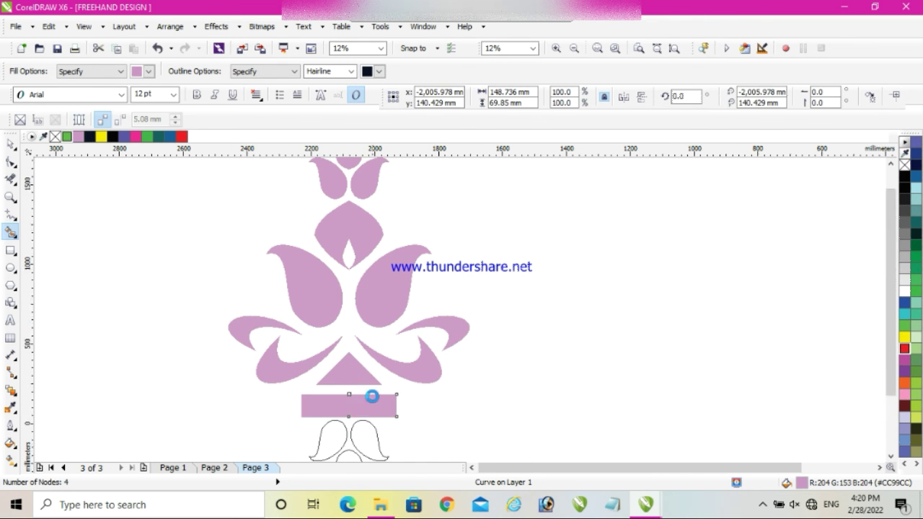
scroll(375, 407, down, 2)
scroll(369, 412, up, 2)
click(342, 385)
click(375, 383)
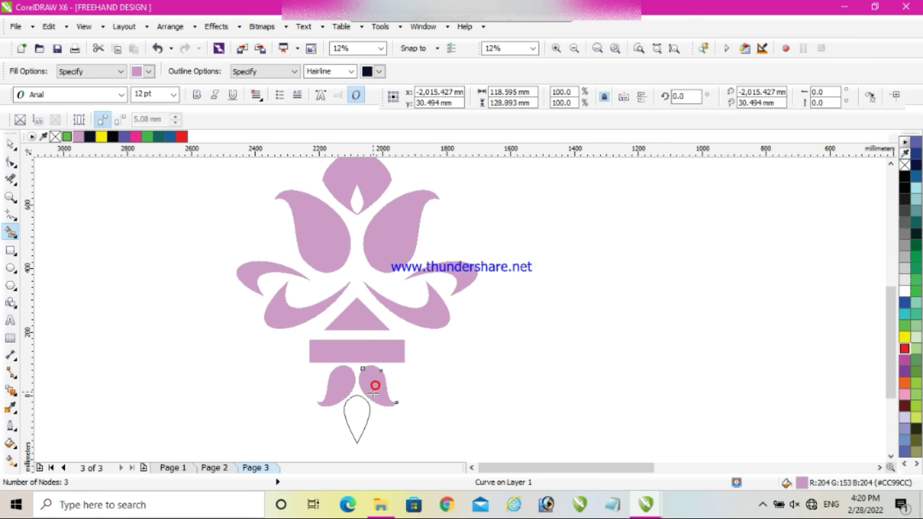
click(361, 408)
scroll(360, 408, down, 1)
- Select both filled halves of the rectangle below the triangle and weld them into one shape
key(space)
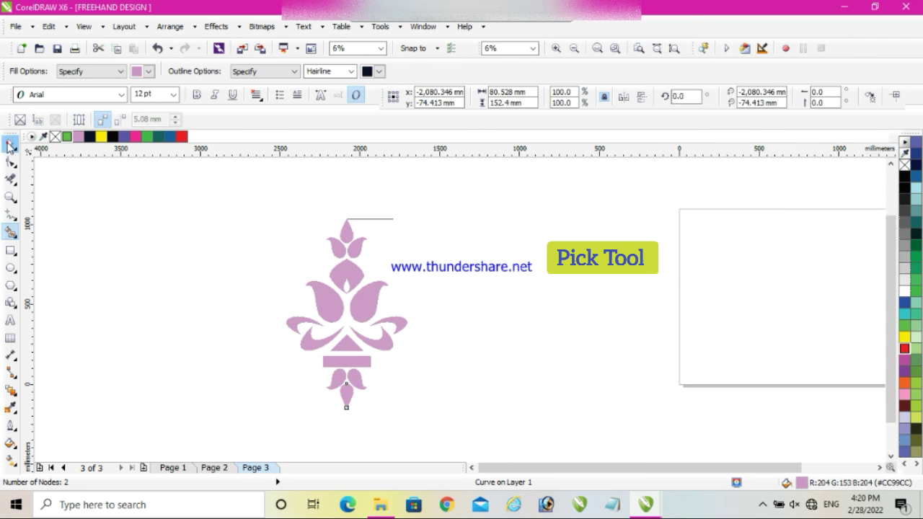
scroll(339, 372, up, 1)
click(339, 354)
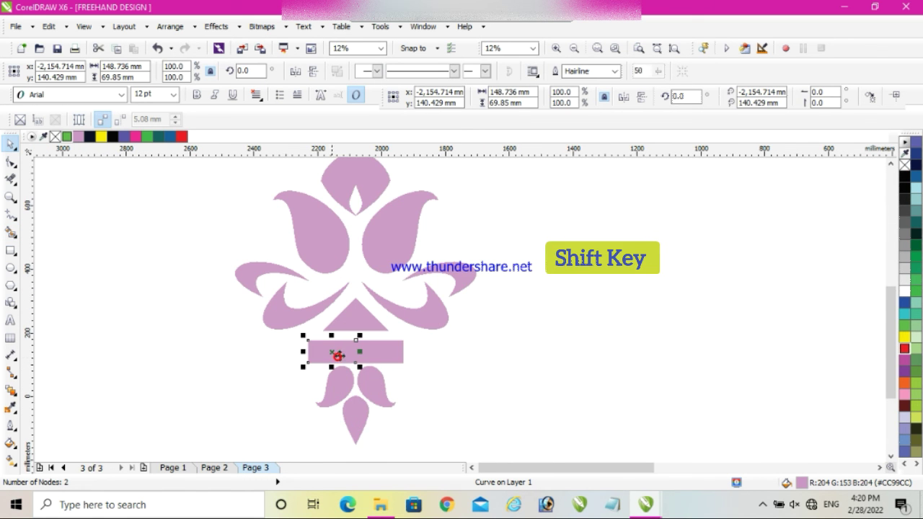
shift+click(390, 352)
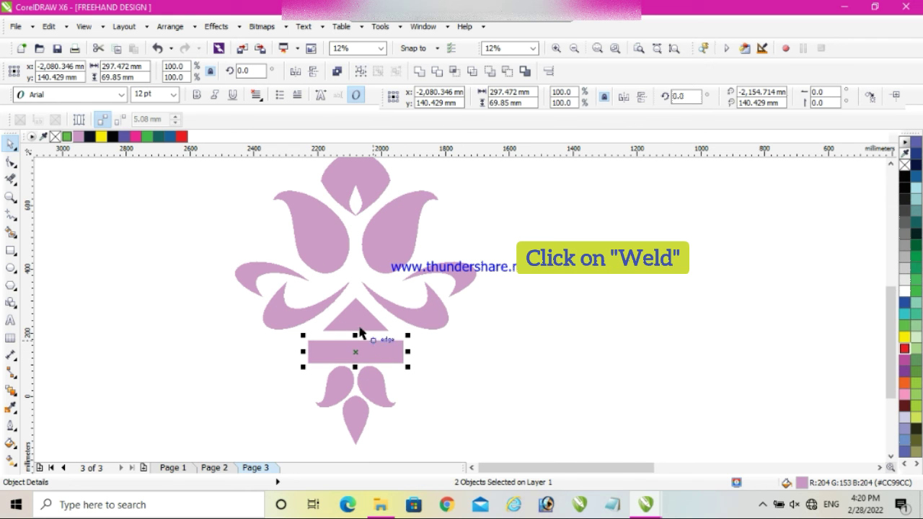
click(419, 71)
- Delete the original grouped outline drawing, including its short horizontal line at the tip, leaving the filled shapes
scroll(380, 264, down, 1)
scroll(380, 264, down, 1)
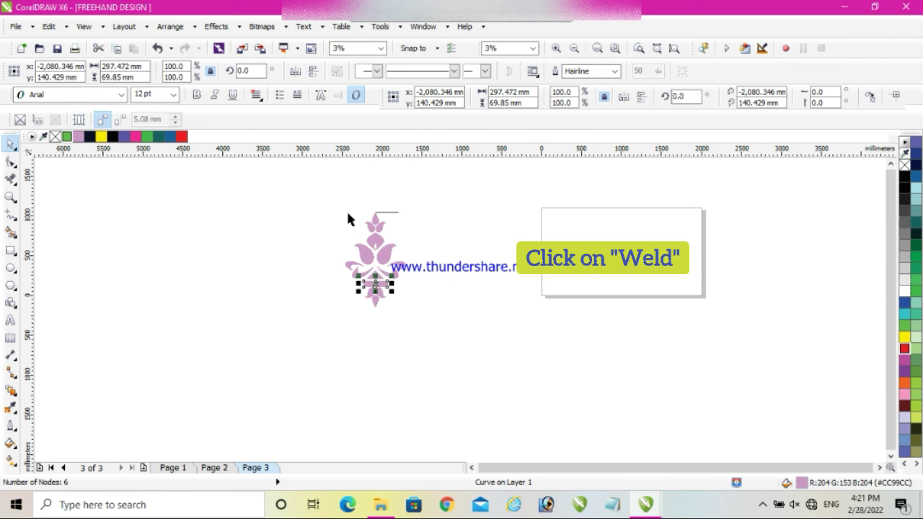
click(397, 211)
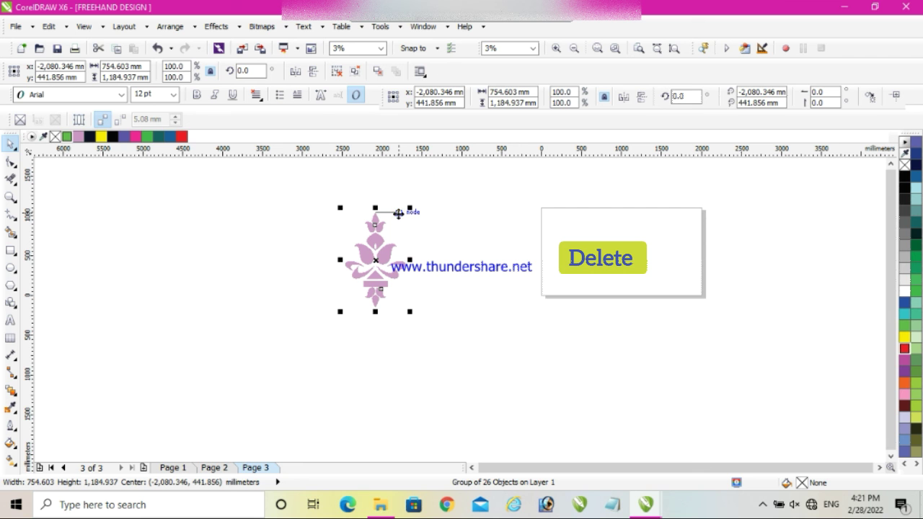
key(Delete)
- Select all the filled ornament shapes, move them farther away from the page and remove their fill colour
drag(322, 196, 438, 349)
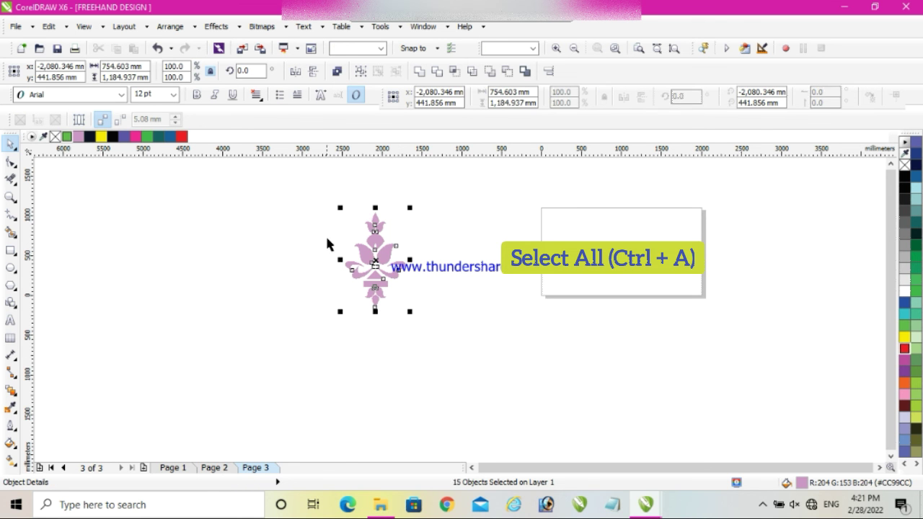
drag(372, 237, 135, 264)
scroll(96, 273, up, 1)
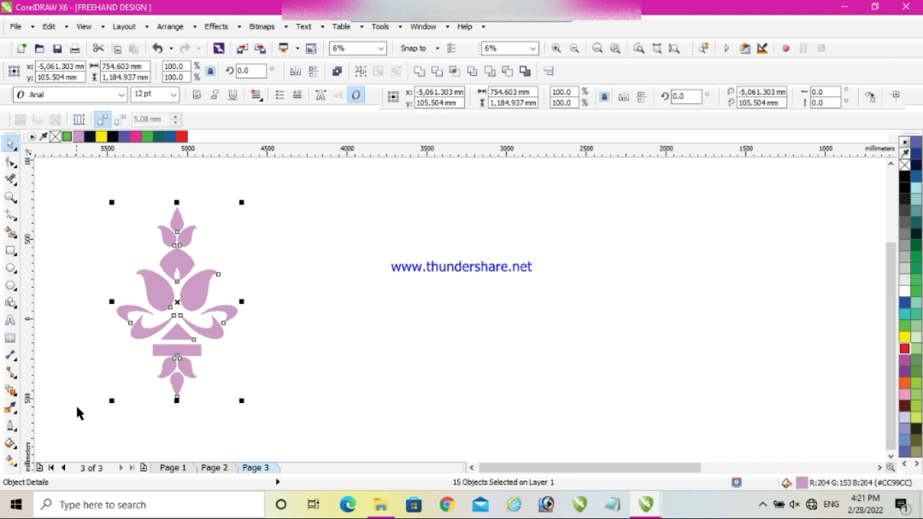
click(56, 141)
click(220, 243)
- Fill the drop at the ornament's top and the drop at its bottom with Yellow
scroll(186, 240, up, 1)
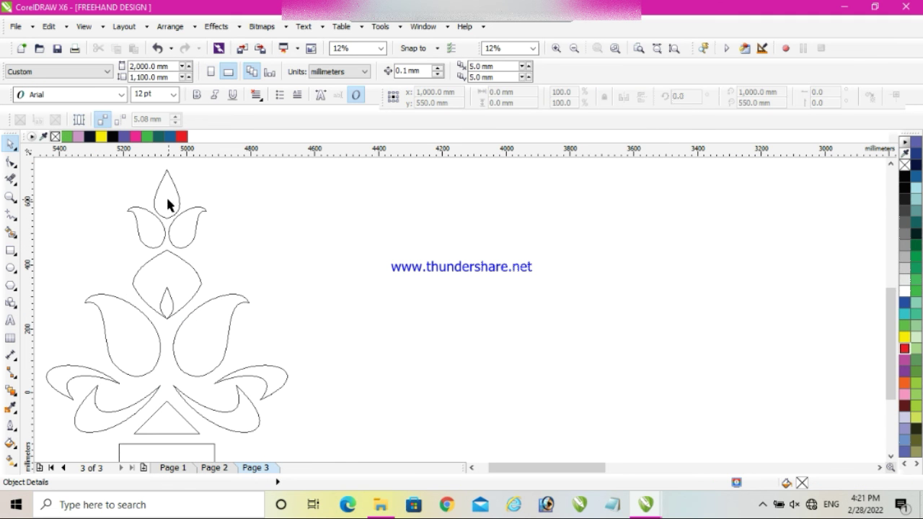
click(167, 205)
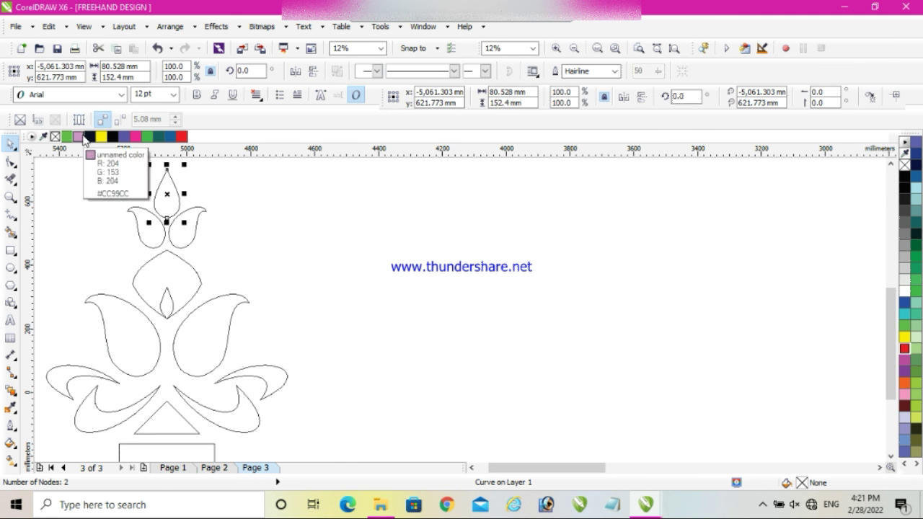
click(101, 137)
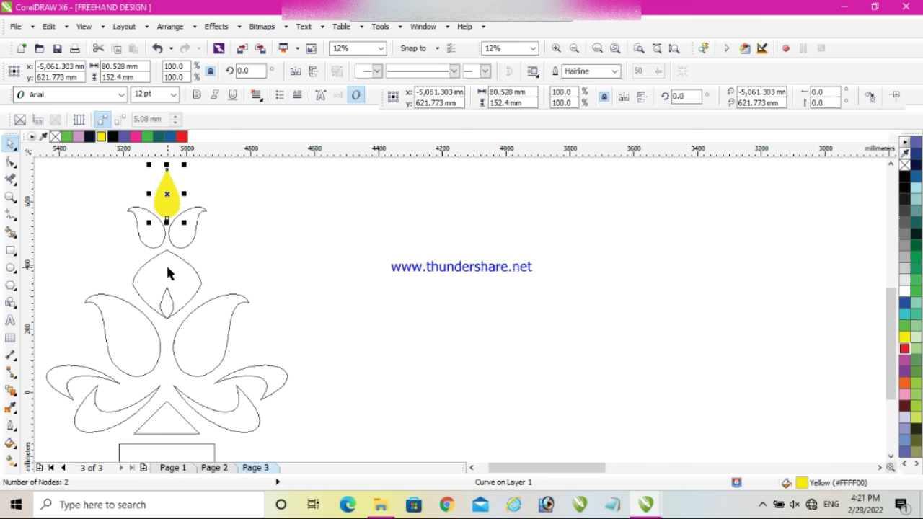
scroll(231, 294, down, 1)
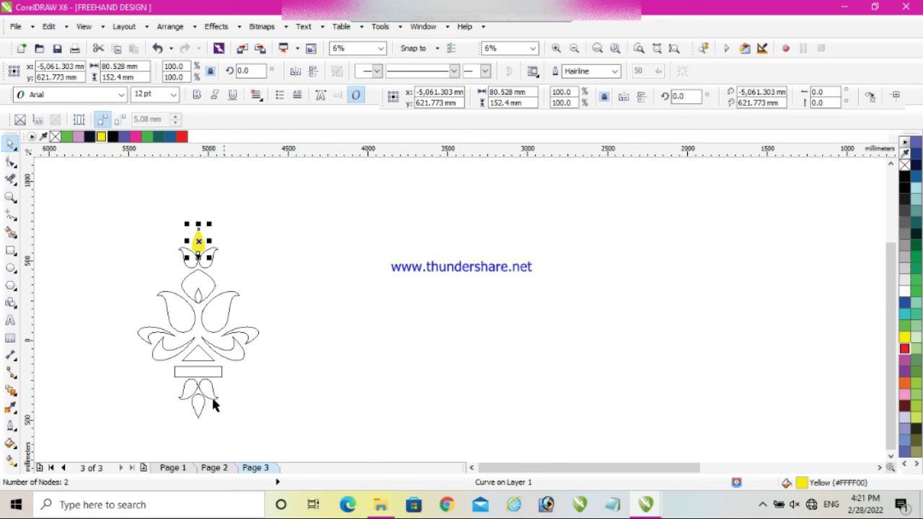
click(199, 412)
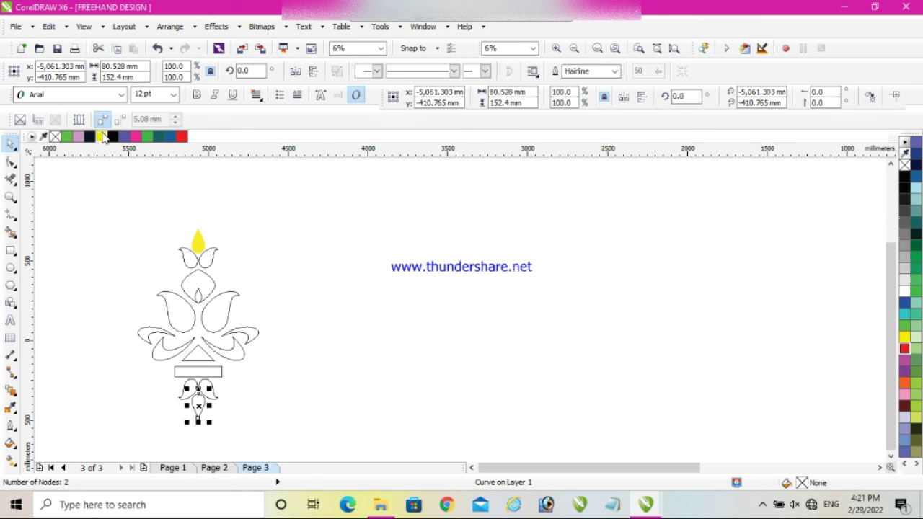
click(101, 136)
- Fill the two small petals below the top drop with Deep Azure
scroll(182, 253, up, 1)
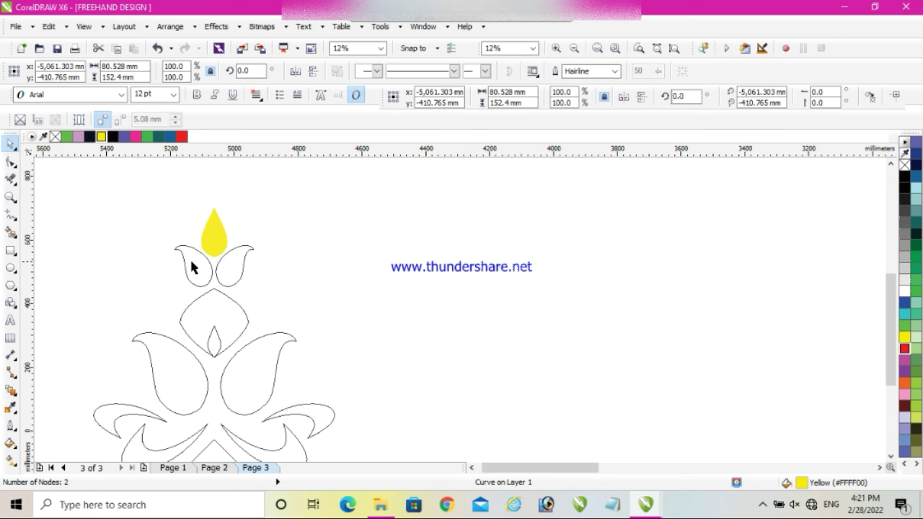
click(192, 266)
shift+click(228, 266)
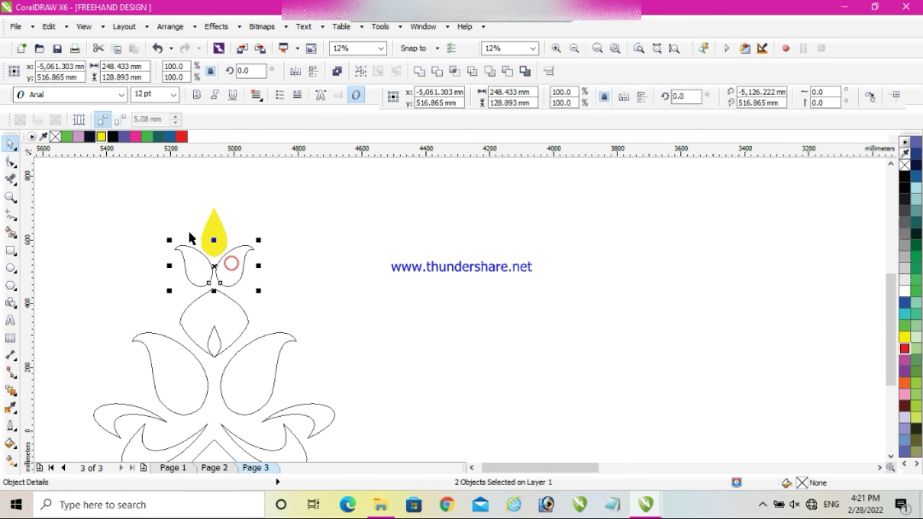
click(124, 137)
- Add the two small petals beneath the rectangle to the selection and fill them with Deep Azure
scroll(205, 275, down, 2)
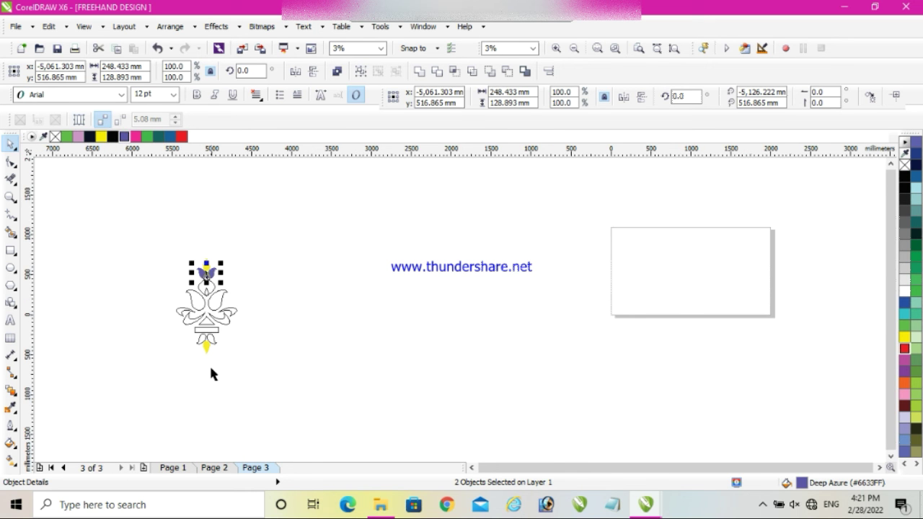
scroll(208, 374, up, 1)
scroll(199, 312, up, 1)
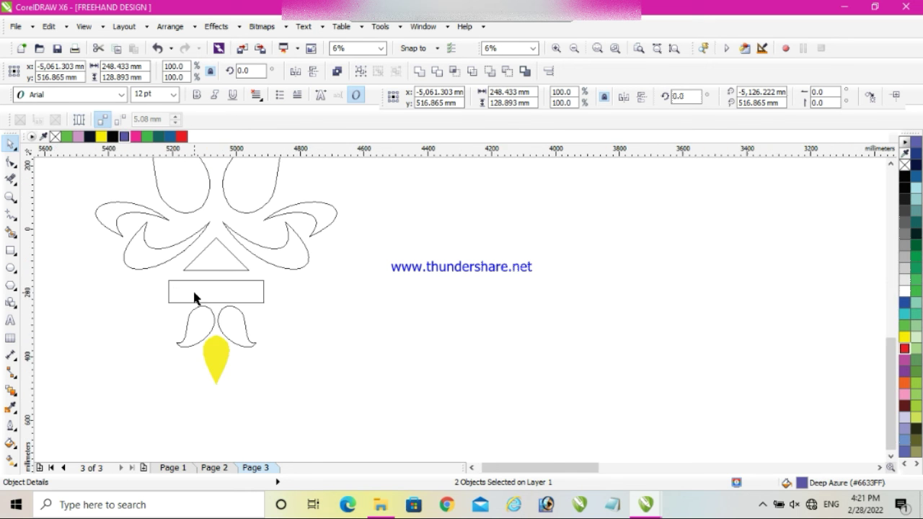
shift+click(200, 326)
shift+click(235, 326)
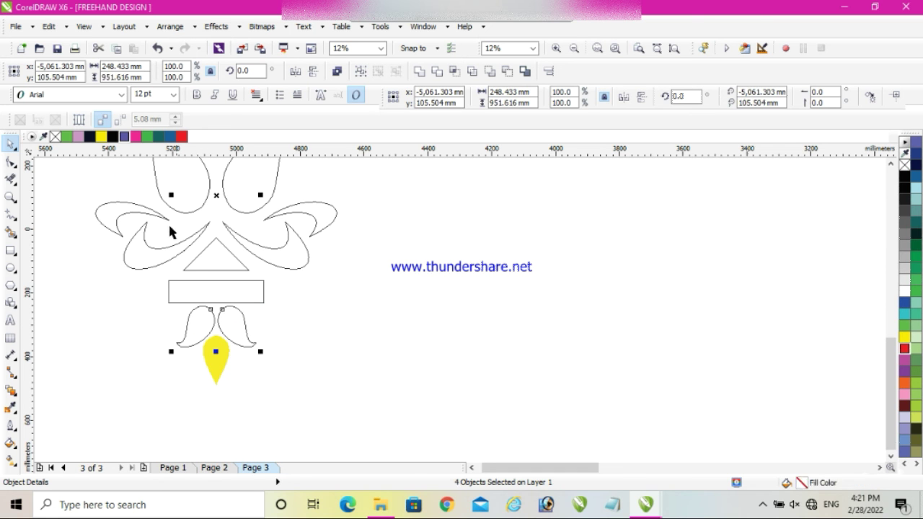
click(124, 137)
- Fill the diamond-shaped petal in the ornament's upper centre with Red
scroll(224, 267, down, 1)
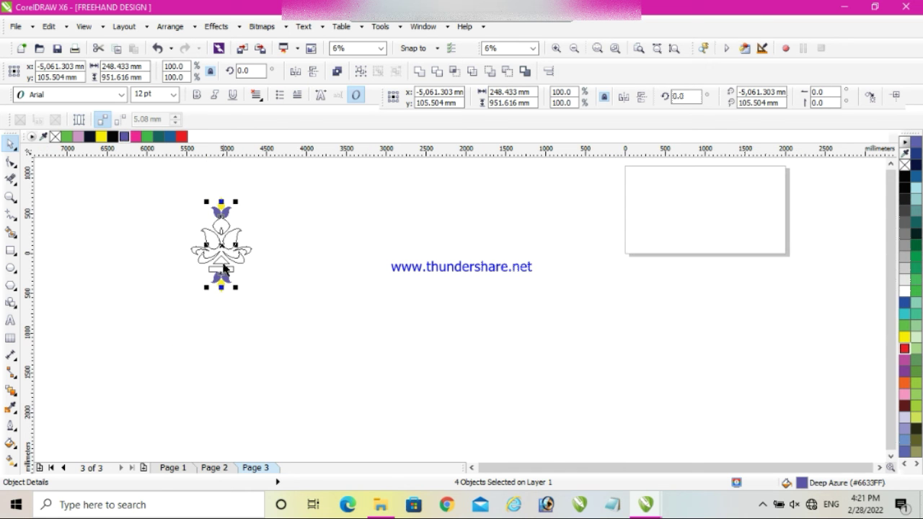
click(251, 213)
scroll(226, 248, up, 2)
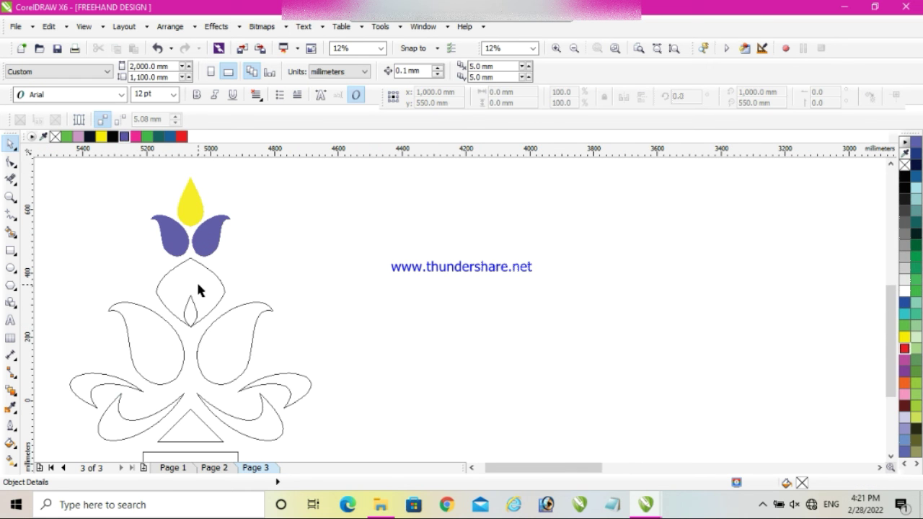
click(197, 283)
click(181, 137)
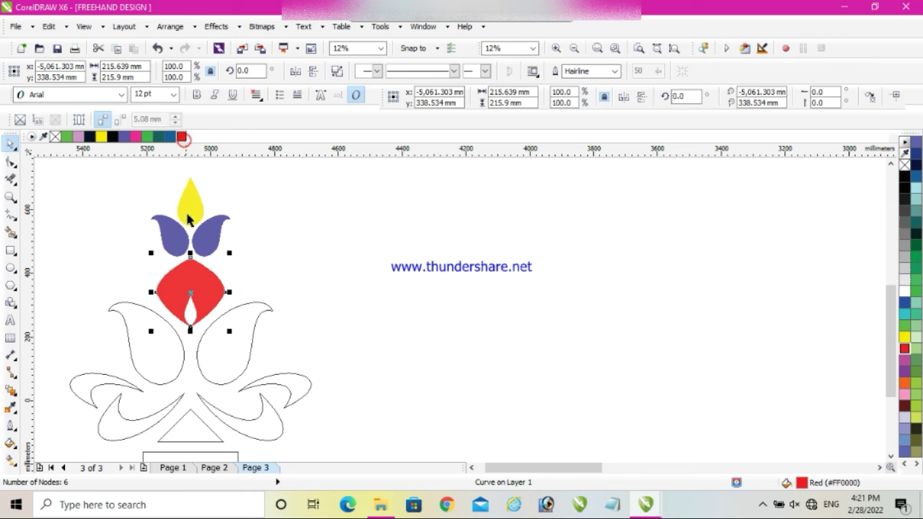
- Select the two large petals in the ornament's middle and fill them with Spring Green
scroll(176, 310, down, 1)
scroll(177, 311, up, 1)
click(181, 288)
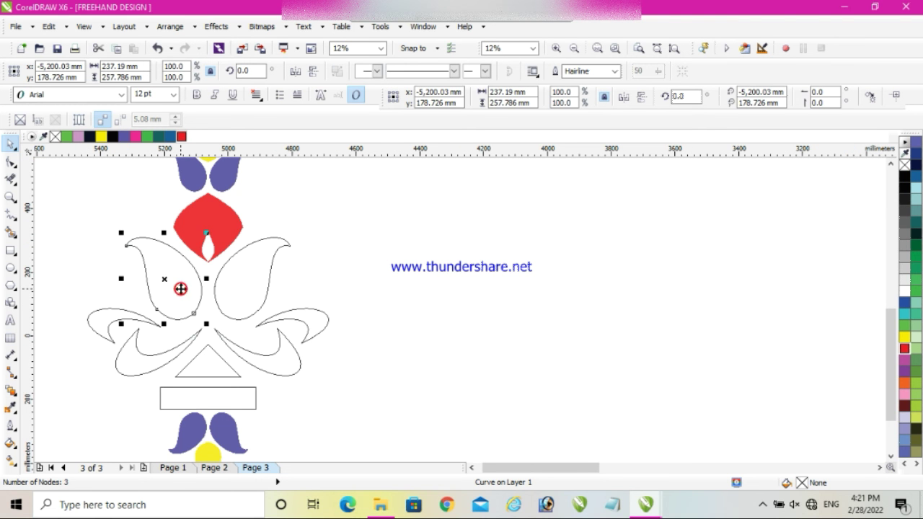
shift+click(261, 295)
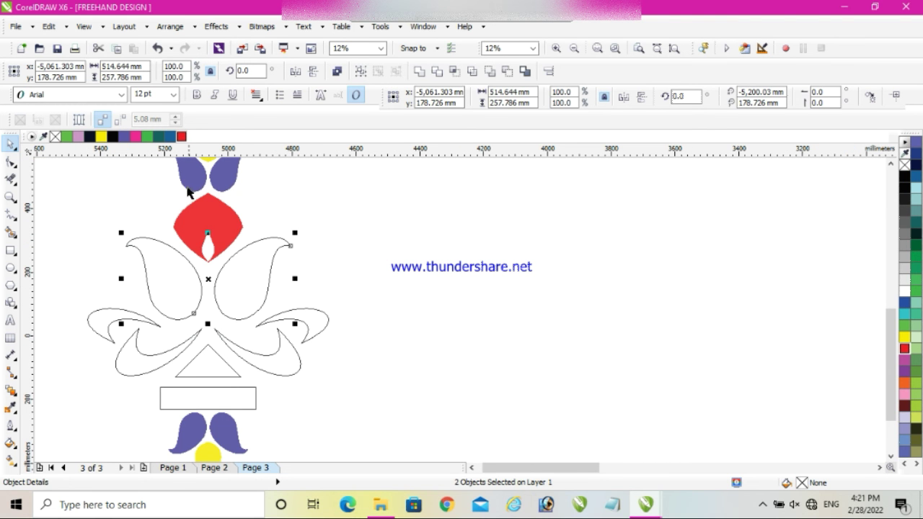
click(147, 136)
- Select the two outer curls below the large green petals and fill them with the document palette's blue
scroll(185, 217, up, 1)
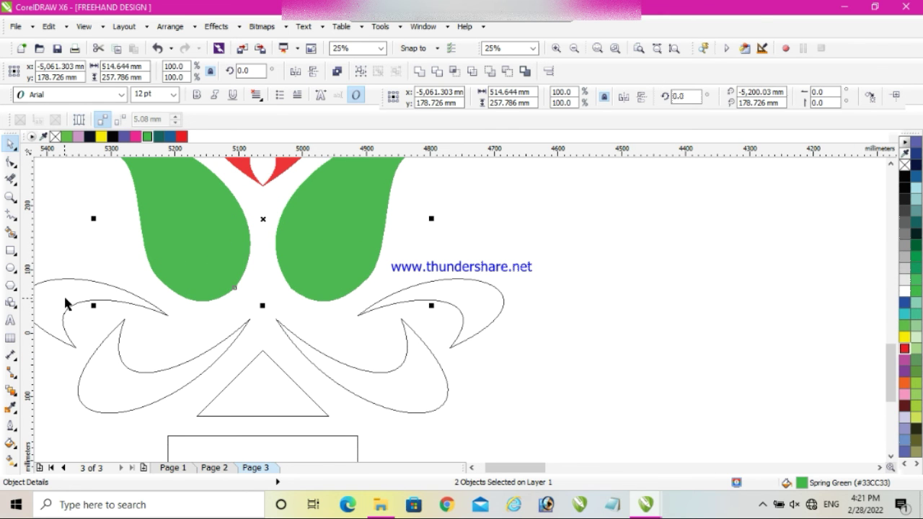
click(65, 301)
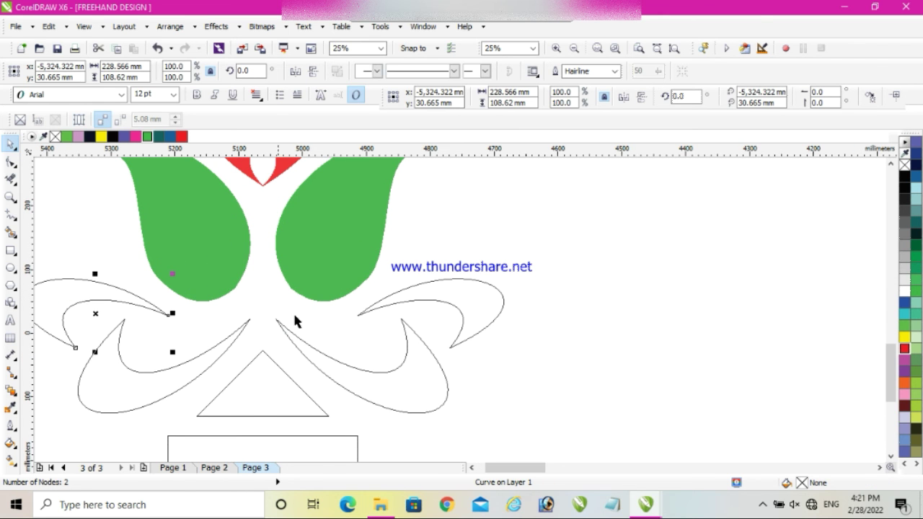
shift+click(467, 306)
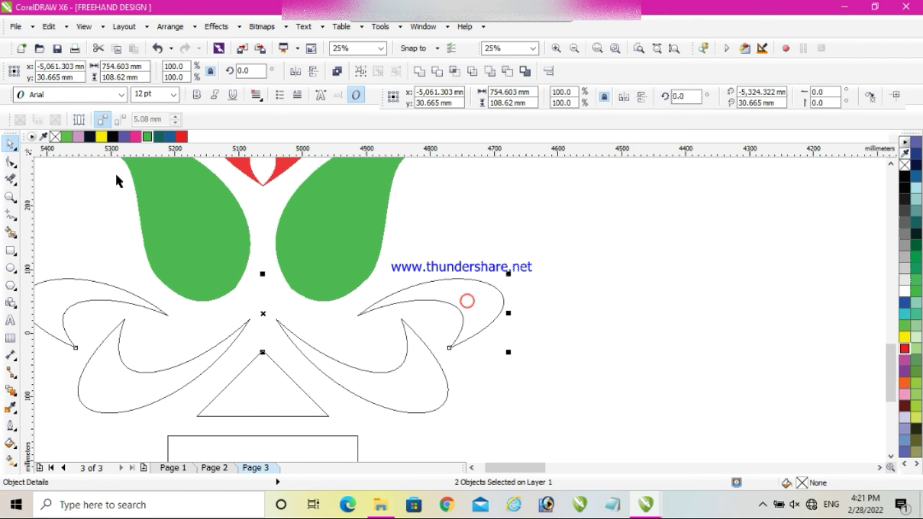
click(170, 136)
- Select the two inner curls on either side of the triangle and fill them with pink
scroll(154, 154, down, 2)
click(136, 274)
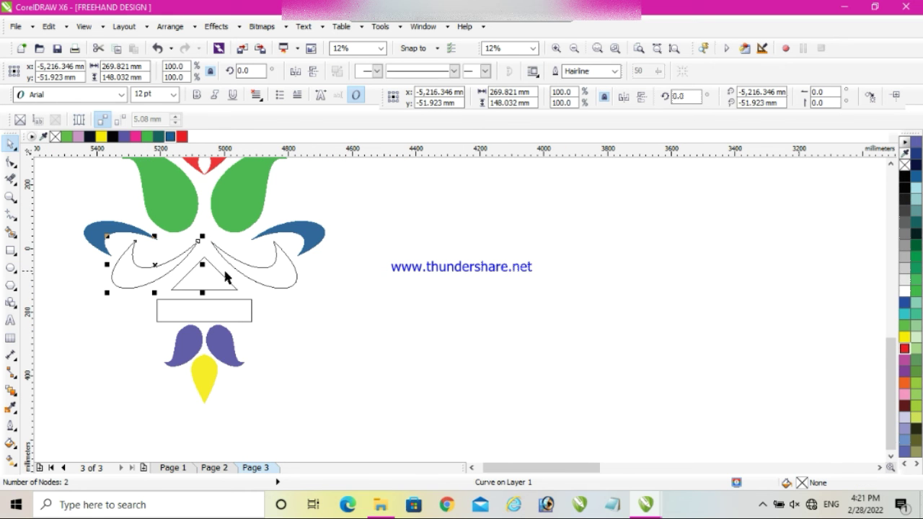
shift+click(272, 280)
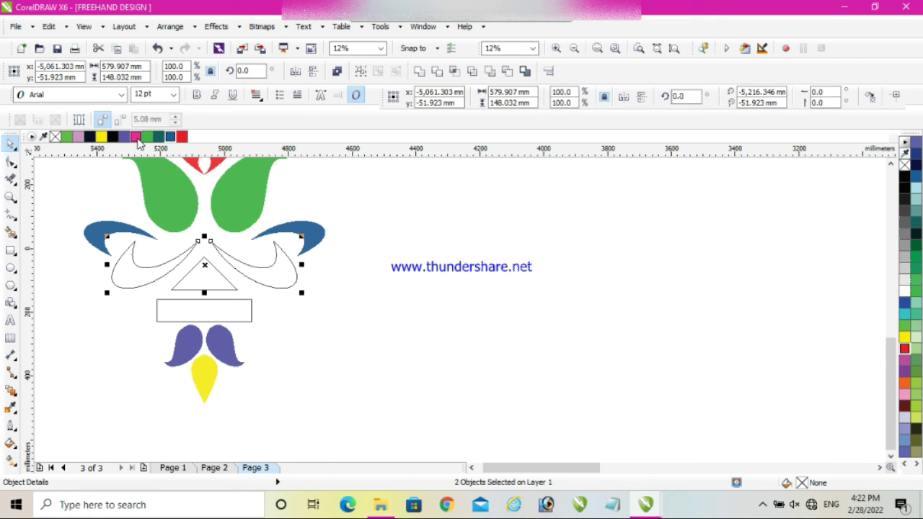
click(136, 137)
- Fill the triangle with Moss Green and the rectangle beneath it with Spring Green
click(206, 286)
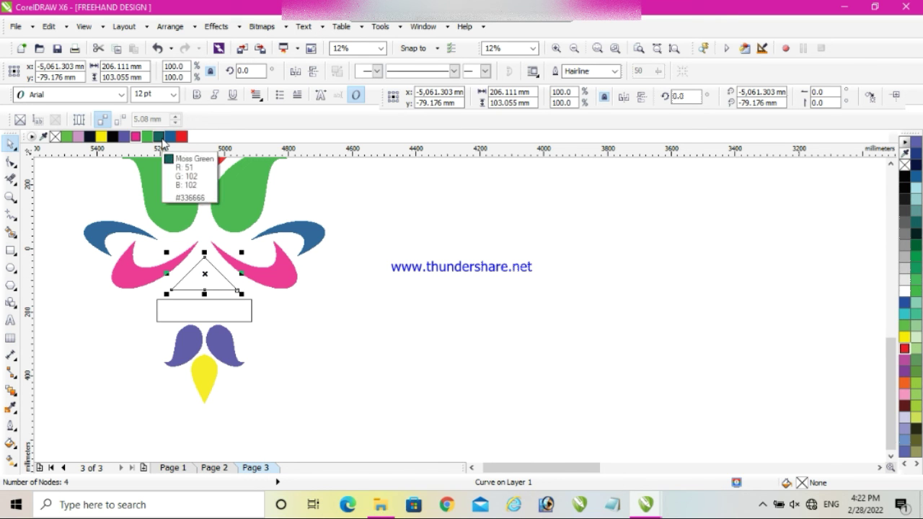
click(163, 143)
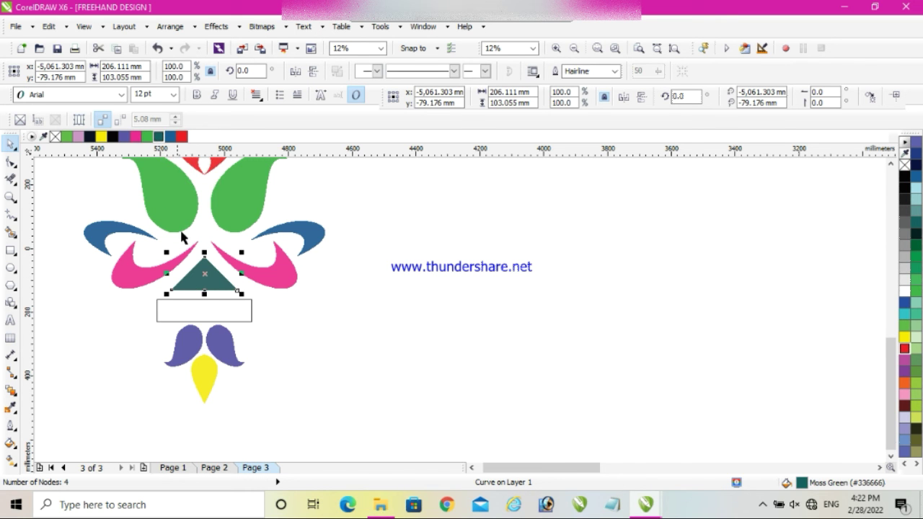
click(204, 321)
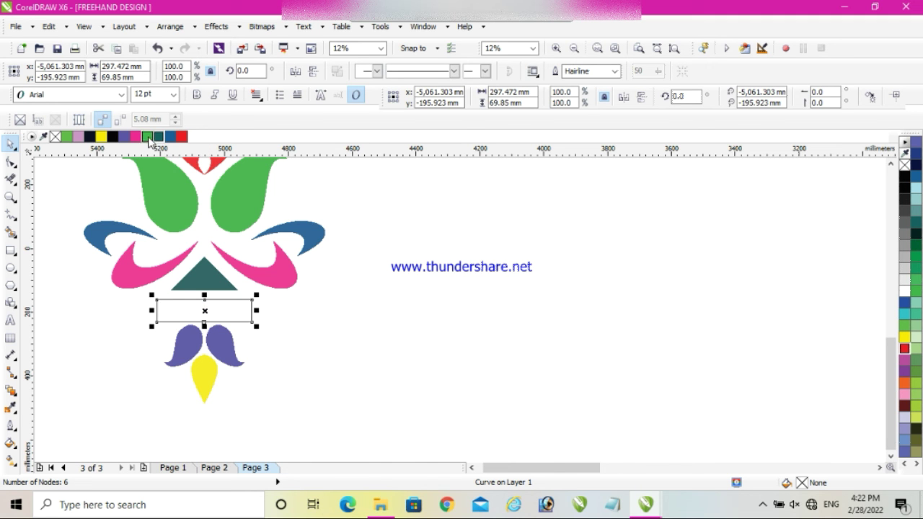
click(147, 137)
- Select the whole ornament and move it farther from the page, to about X -6,117 mm and Y -175 mm
scroll(200, 249, down, 2)
drag(178, 195, 264, 328)
drag(215, 264, 132, 271)
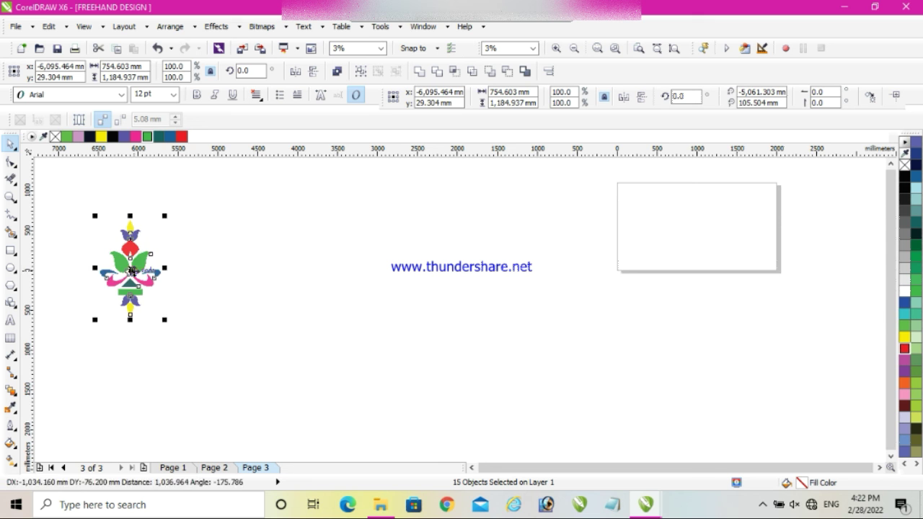
scroll(101, 275, up, 2)
scroll(105, 281, down, 1)
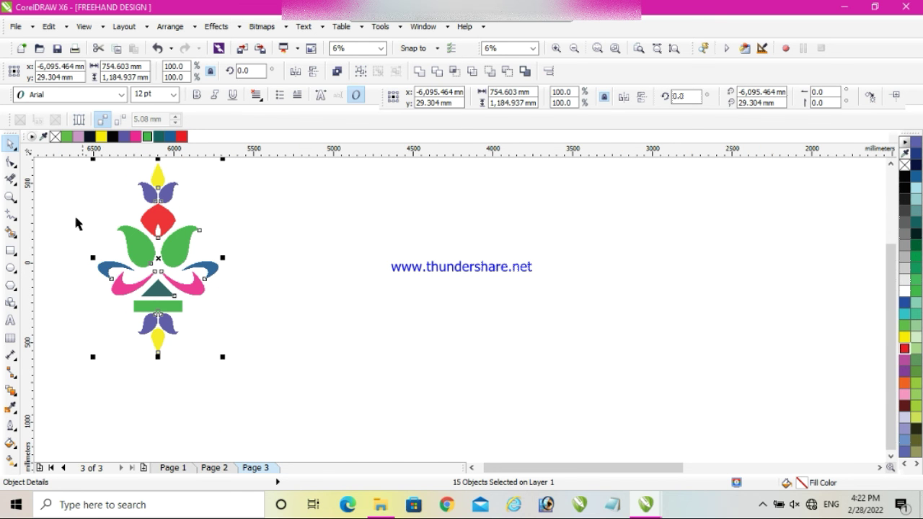
drag(139, 283, 135, 316)
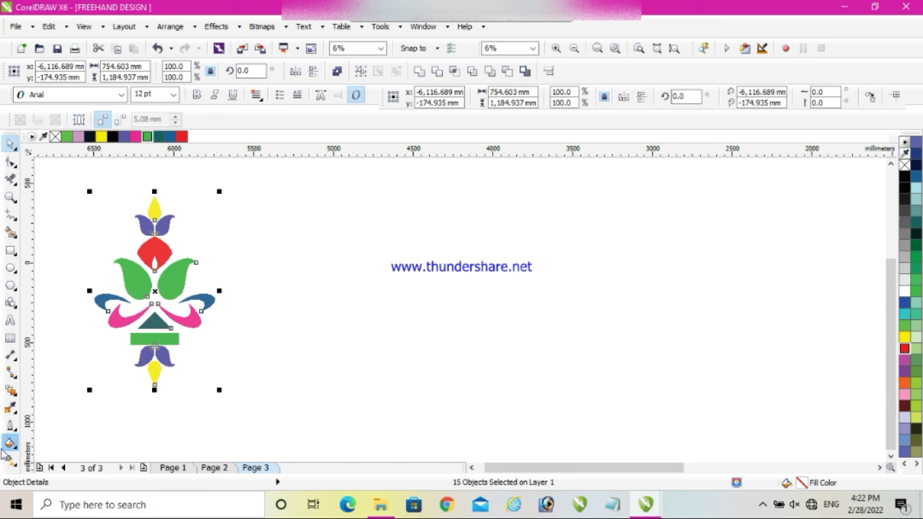
- Remove the outline from all selected parts of the ornament and group them into one object
click(10, 425)
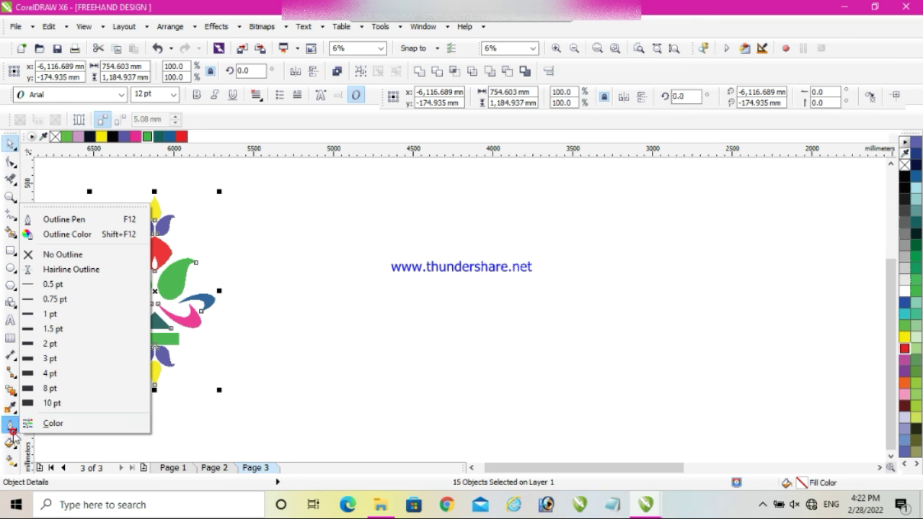
click(71, 255)
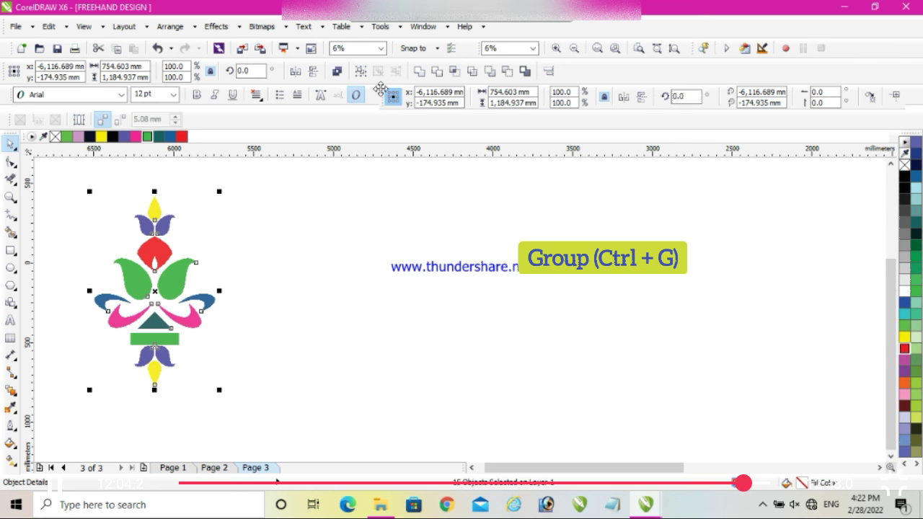
click(359, 72)
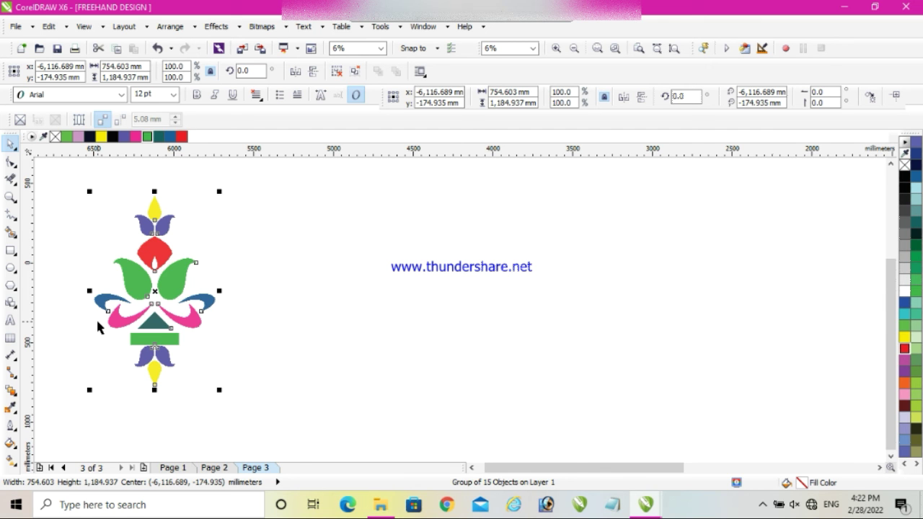
- Fit the grouped ornament in the view and examine the finished design in a full-screen preview
key(shift+F2)
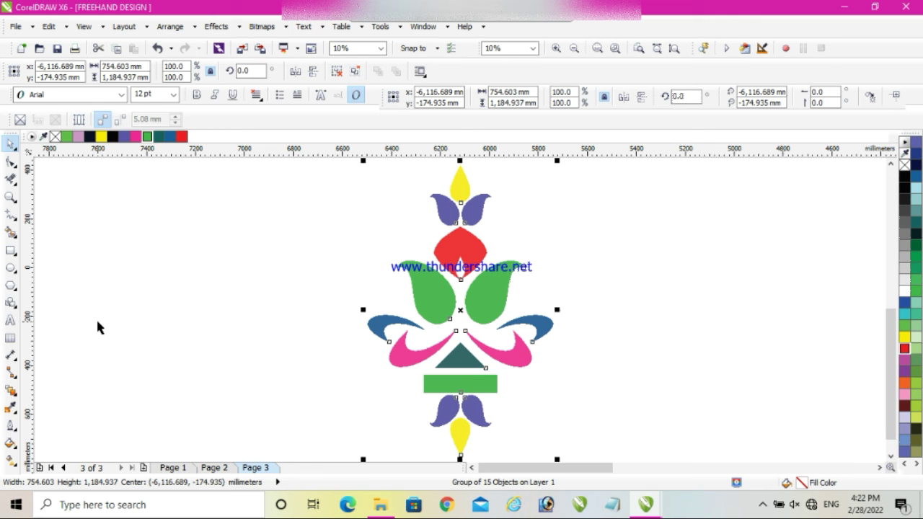
key(F9)
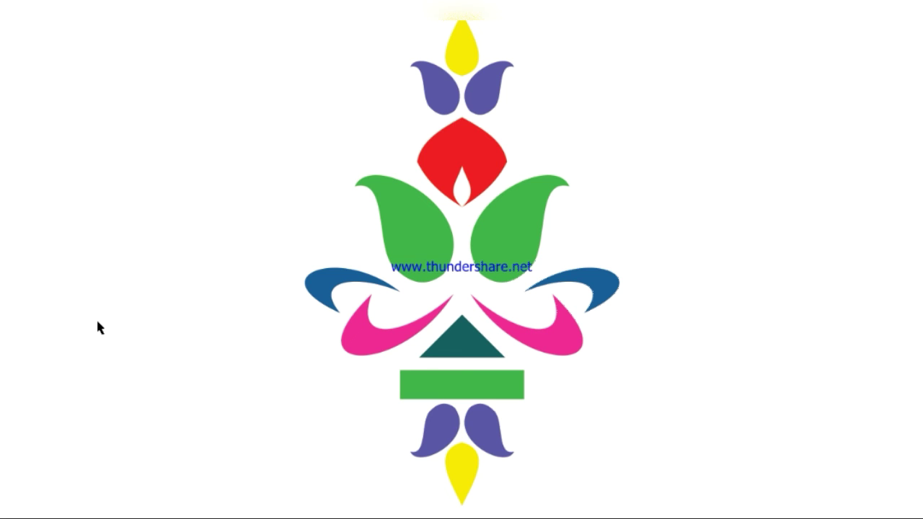
key(F9)
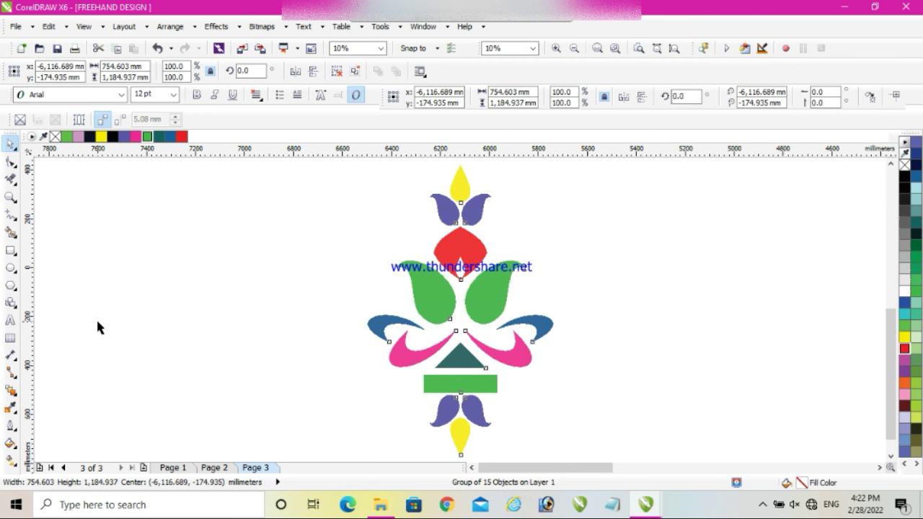